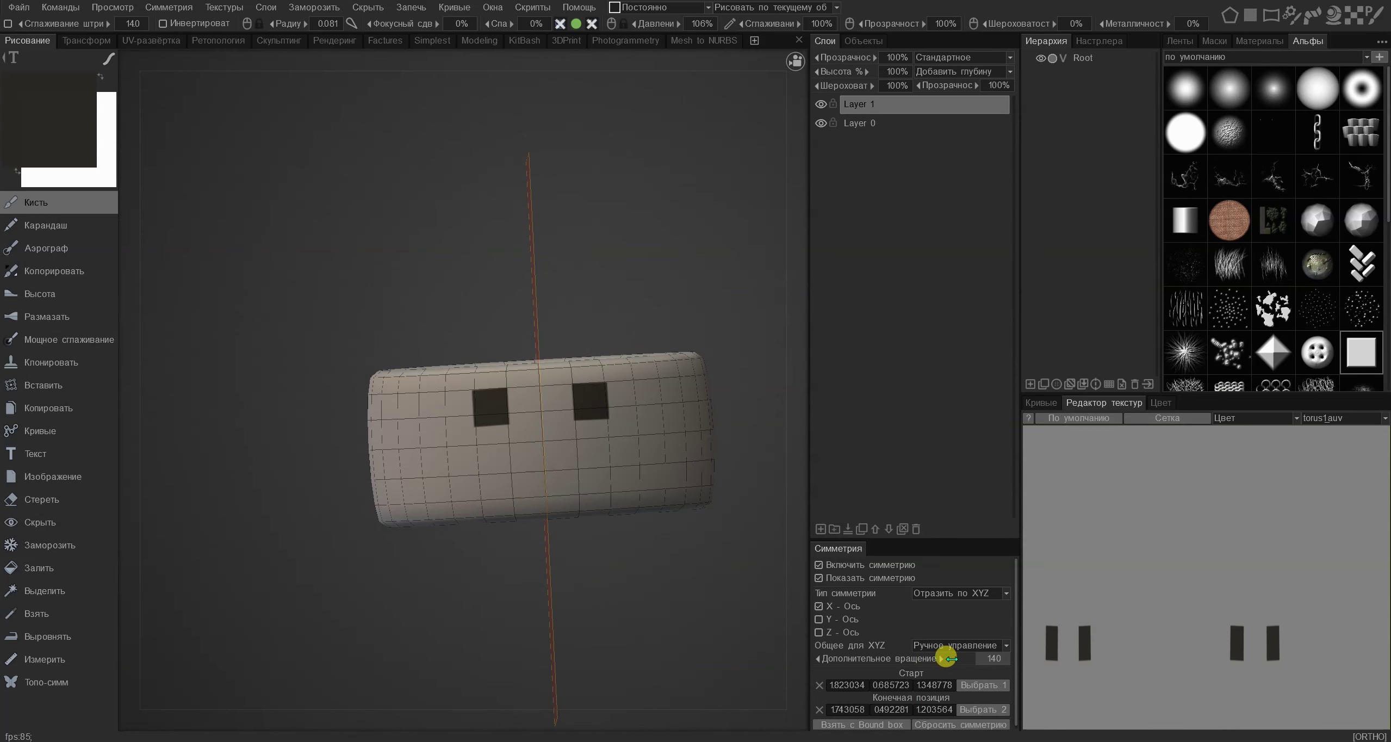
Try painting larger dark patches mirrored across the ring's symmetry plane and undo them.
{"action": "mouse_move", "coordinate": [520, 514]}
{"action": "left_mouse_down", "text": "alt"}
{"action": "mouse_move", "coordinate": [512, 593]}
{"action": "mouse_move", "coordinate": [528, 519]}
{"action": "mouse_move", "coordinate": [472, 422]}
{"action": "mouse_move", "coordinate": [463, 428]}
{"action": "mouse_move", "coordinate": [483, 425]}
{"action": "mouse_move", "coordinate": [472, 441]}
{"action": "mouse_move", "coordinate": [496, 461]}
{"action": "mouse_move", "coordinate": [610, 430]}
{"action": "left_mouse_up", "text": "alt"}
{"action": "left_click", "coordinate": [906, 659]}
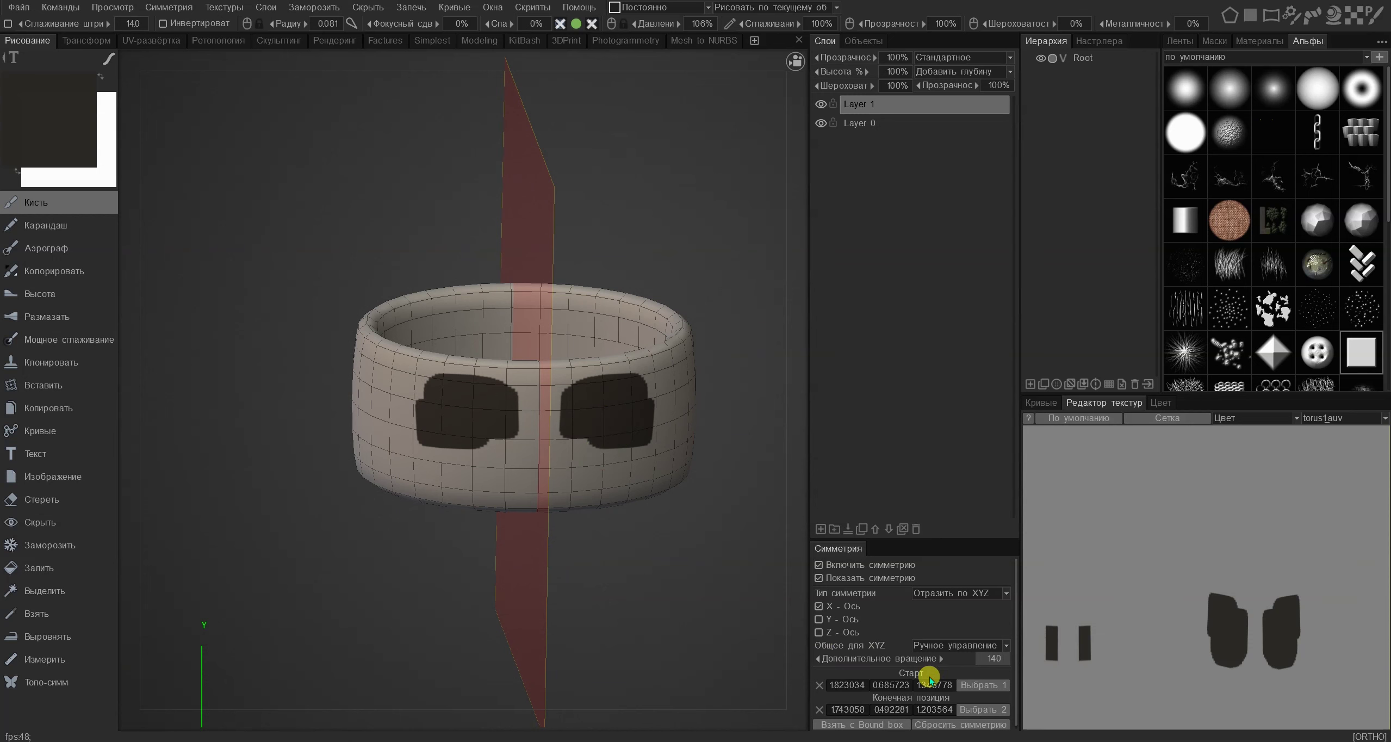
{"action": "left_click_drag", "start_coordinate": [546, 481], "coordinate": [410, 424], "text": "alt"}
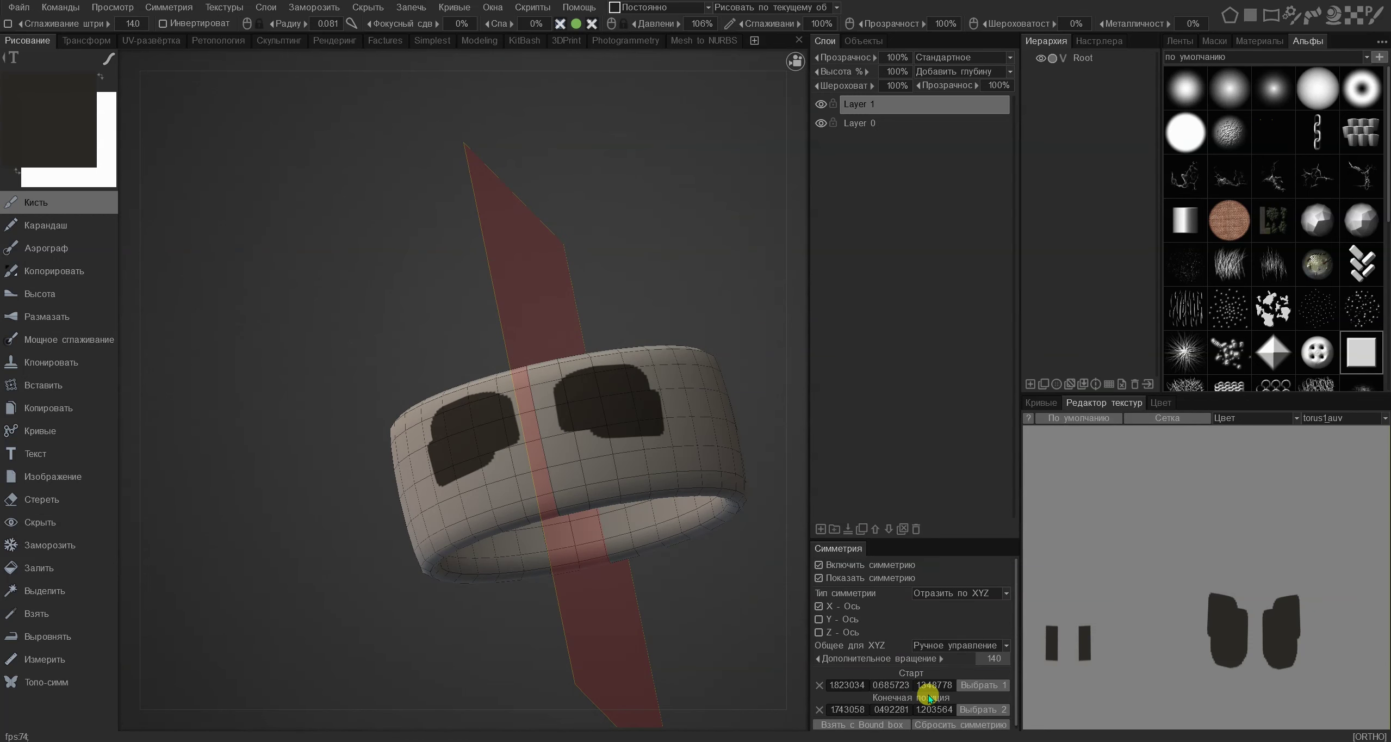
{"action": "left_click_drag", "start_coordinate": [503, 460], "coordinate": [539, 452], "text": "alt"}
{"action": "key", "text": "ctrl+z"}
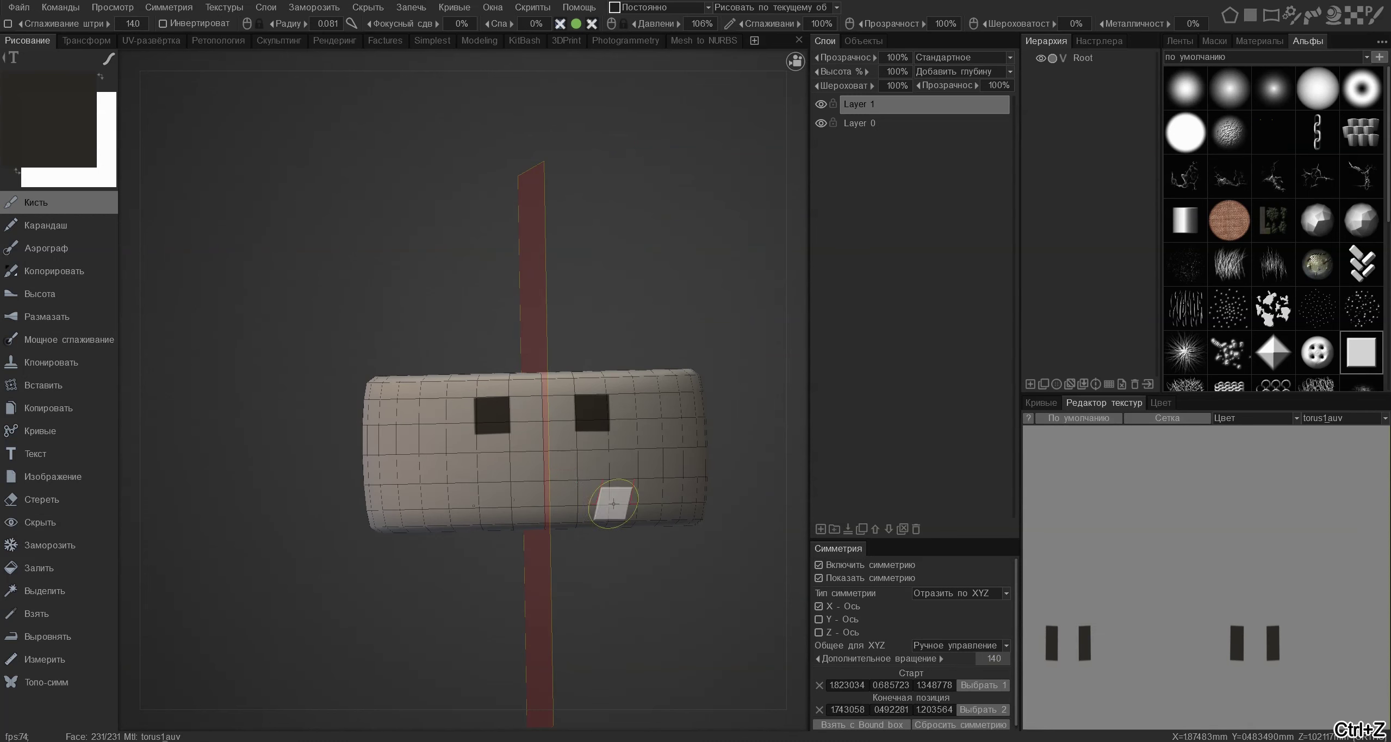
Activate the topological symmetry tool and pick one polygon on each side of the symmetry plane on the ring.
{"action": "right_click_drag", "start_coordinate": [497, 448], "coordinate": [364, 448], "text": "alt"}
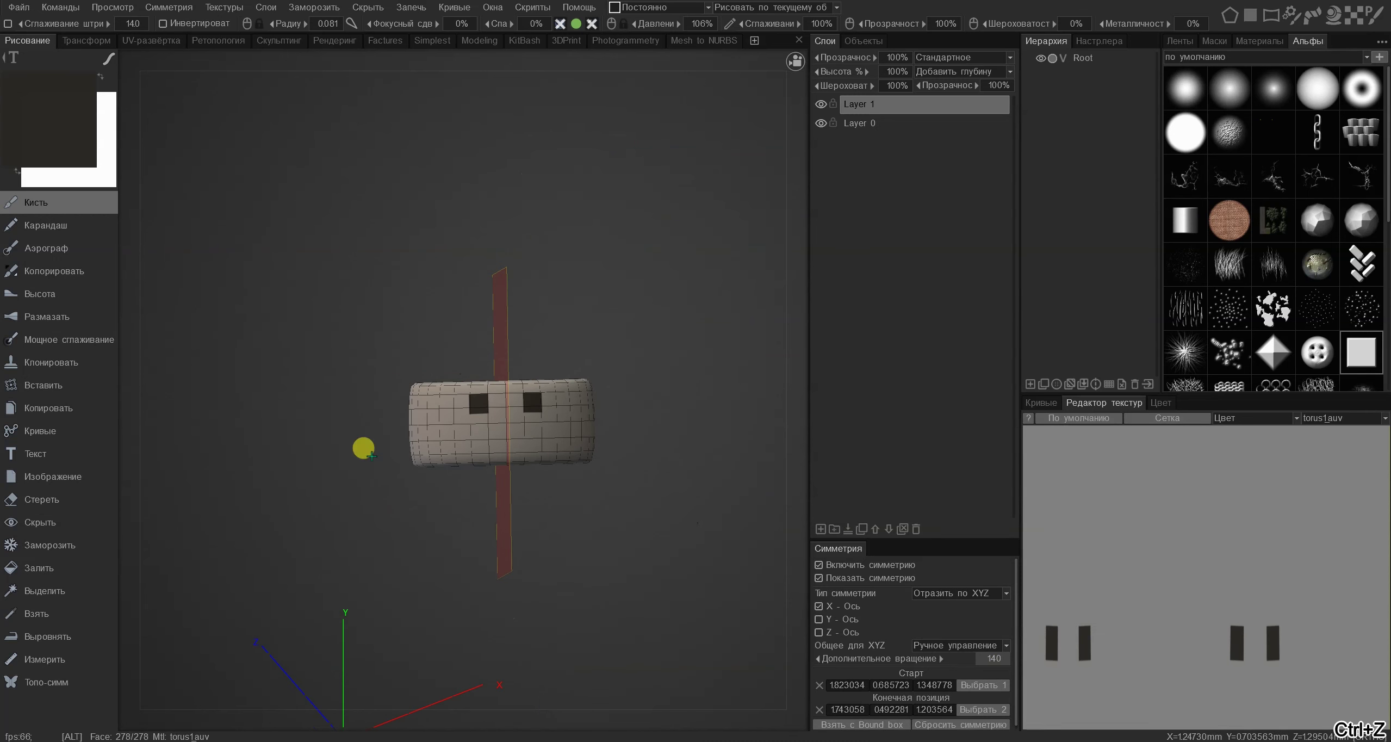
{"action": "left_click", "coordinate": [48, 683]}
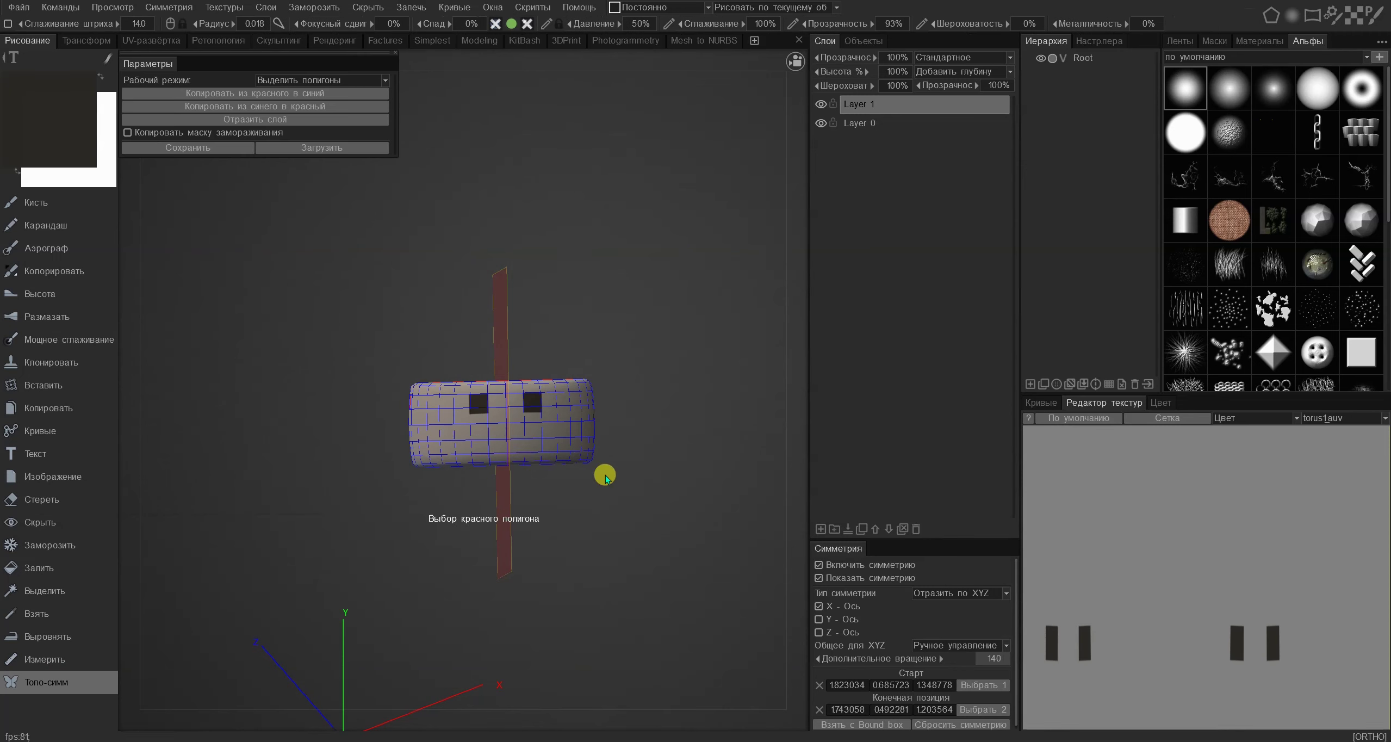
{"action": "left_click_drag", "start_coordinate": [569, 453], "coordinate": [475, 450], "text": "alt"}
{"action": "right_click_drag", "start_coordinate": [475, 450], "coordinate": [590, 428], "text": "alt"}
{"action": "left_click_drag", "start_coordinate": [590, 429], "coordinate": [509, 432], "text": "alt"}
{"action": "right_click_drag", "start_coordinate": [509, 431], "coordinate": [612, 461], "text": "alt"}
{"action": "left_click_drag", "start_coordinate": [612, 459], "coordinate": [559, 454], "text": "alt"}
{"action": "left_click", "coordinate": [574, 477]}
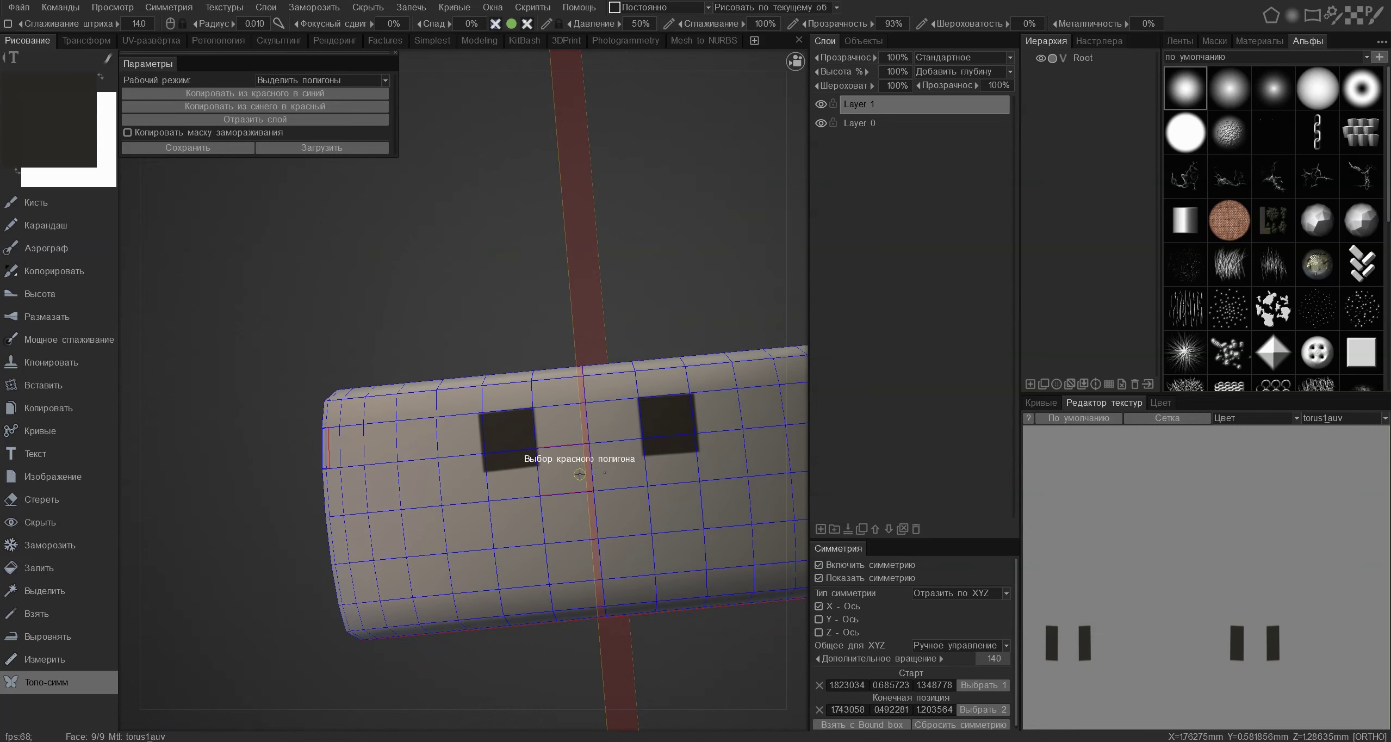
{"action": "left_click", "coordinate": [631, 471]}
Define topological symmetry between the ring's upper and lower halves with the upper half red, and mirror the layer across it.
{"action": "right_click_drag", "start_coordinate": [626, 579], "coordinate": [527, 477], "text": "alt"}
{"action": "left_click", "coordinate": [524, 440]}
{"action": "left_click", "coordinate": [531, 415]}
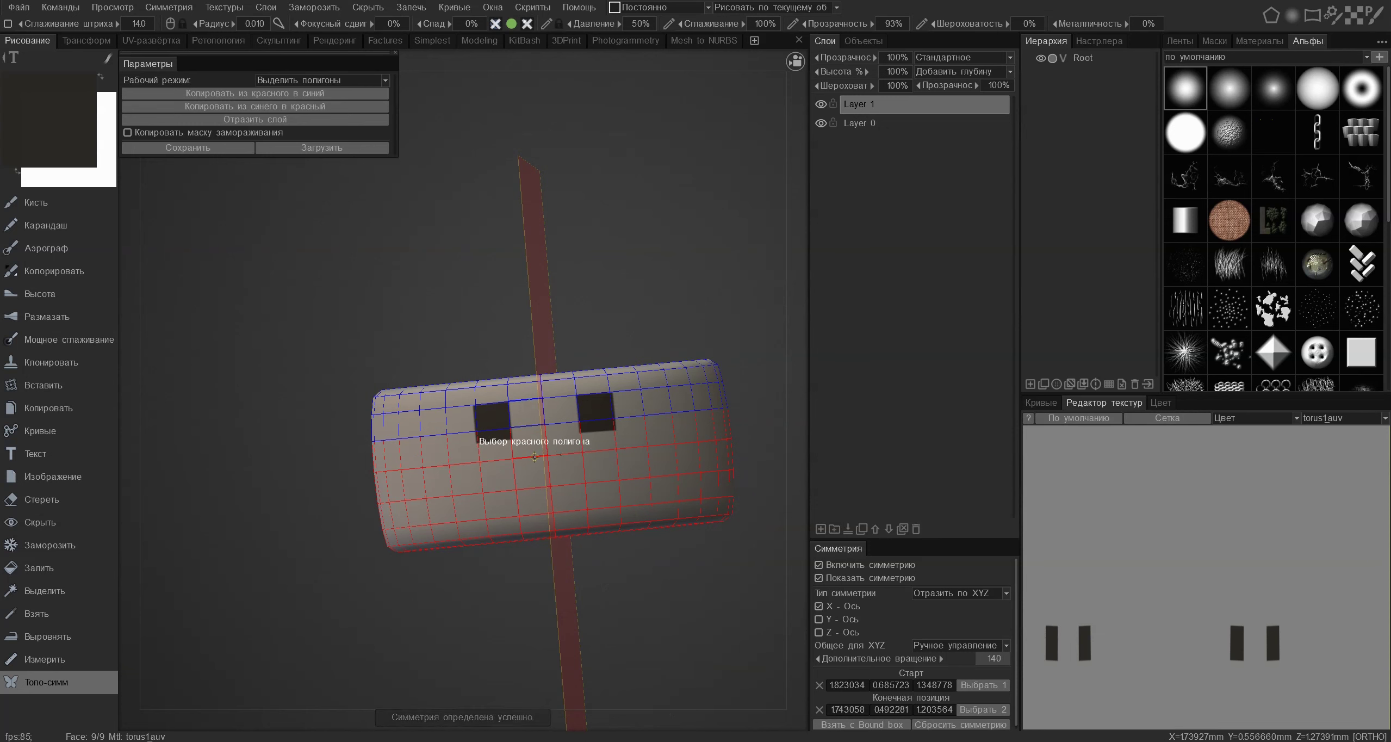
{"action": "left_click", "coordinate": [534, 471]}
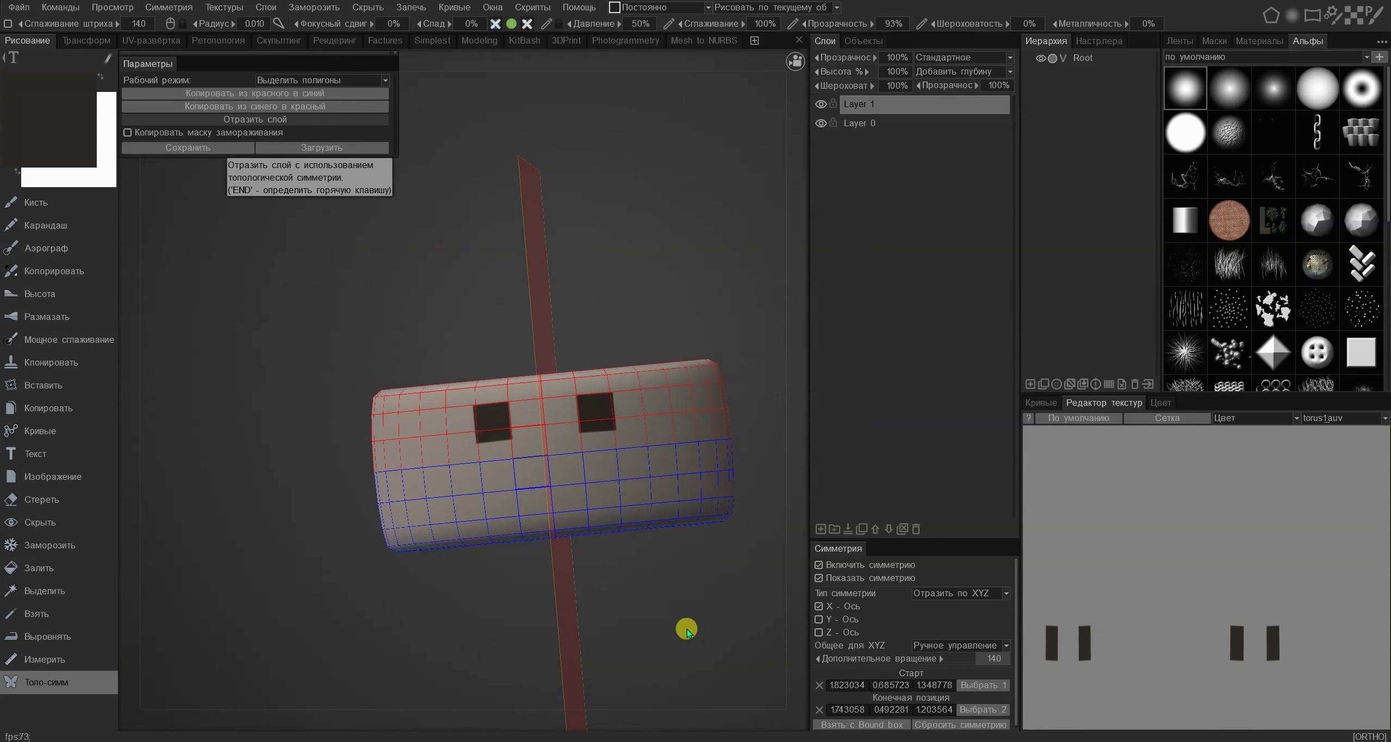
Redefine the topological symmetry across the ring's vertical plane, with red polygons on the left half and blue on the right.
{"action": "left_click_drag", "start_coordinate": [611, 581], "coordinate": [603, 500], "text": "alt"}
{"action": "right_click_drag", "start_coordinate": [602, 499], "coordinate": [511, 471], "text": "alt"}
{"action": "left_click", "coordinate": [509, 428]}
{"action": "left_click", "coordinate": [533, 427]}
Examine the red and blue symmetry halves and the painted squares around the ring.
{"action": "left_click_drag", "start_coordinate": [631, 462], "coordinate": [490, 537], "text": "alt"}
{"action": "left_click_drag", "start_coordinate": [642, 509], "coordinate": [601, 424], "text": "alt"}
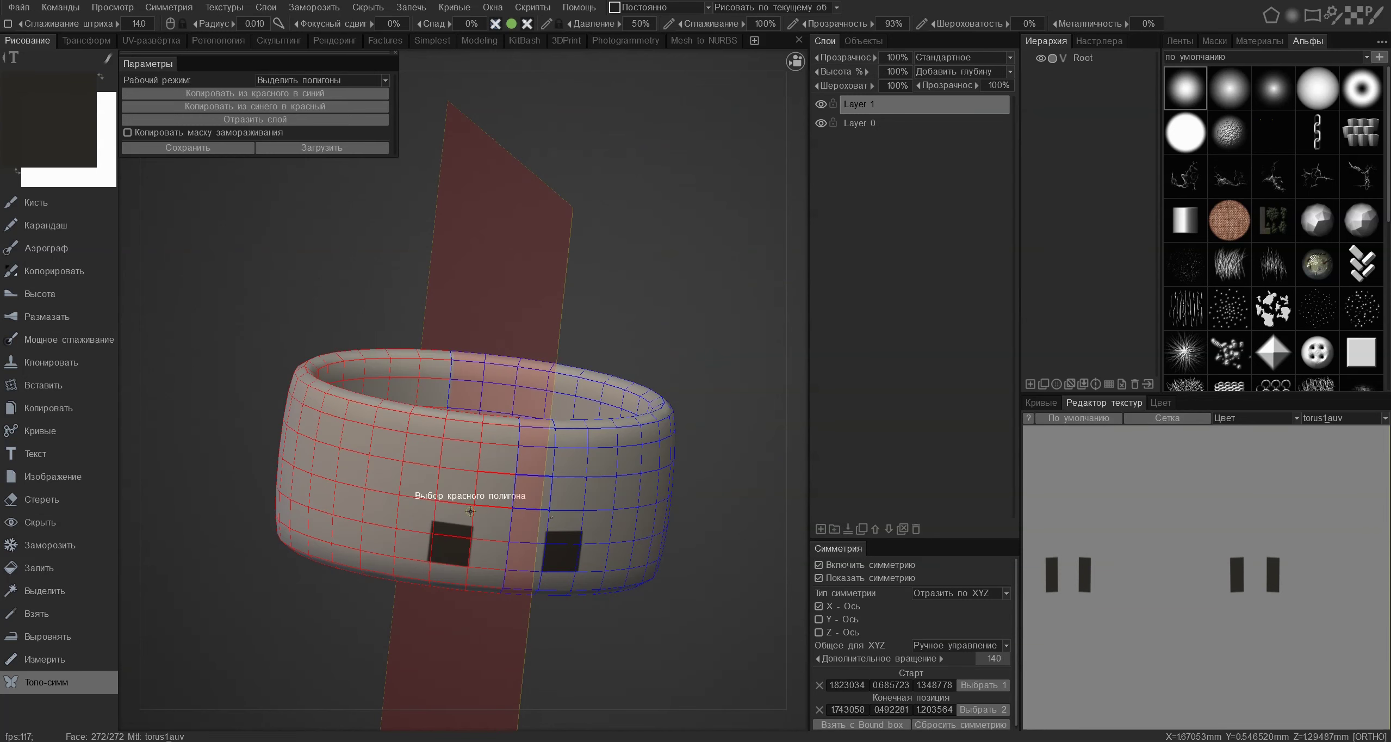
{"action": "right_click_drag", "start_coordinate": [569, 546], "coordinate": [414, 402], "text": "alt"}
{"action": "left_click_drag", "start_coordinate": [415, 405], "coordinate": [422, 465], "text": "alt"}
{"action": "right_click_drag", "start_coordinate": [423, 466], "coordinate": [652, 534], "text": "alt"}
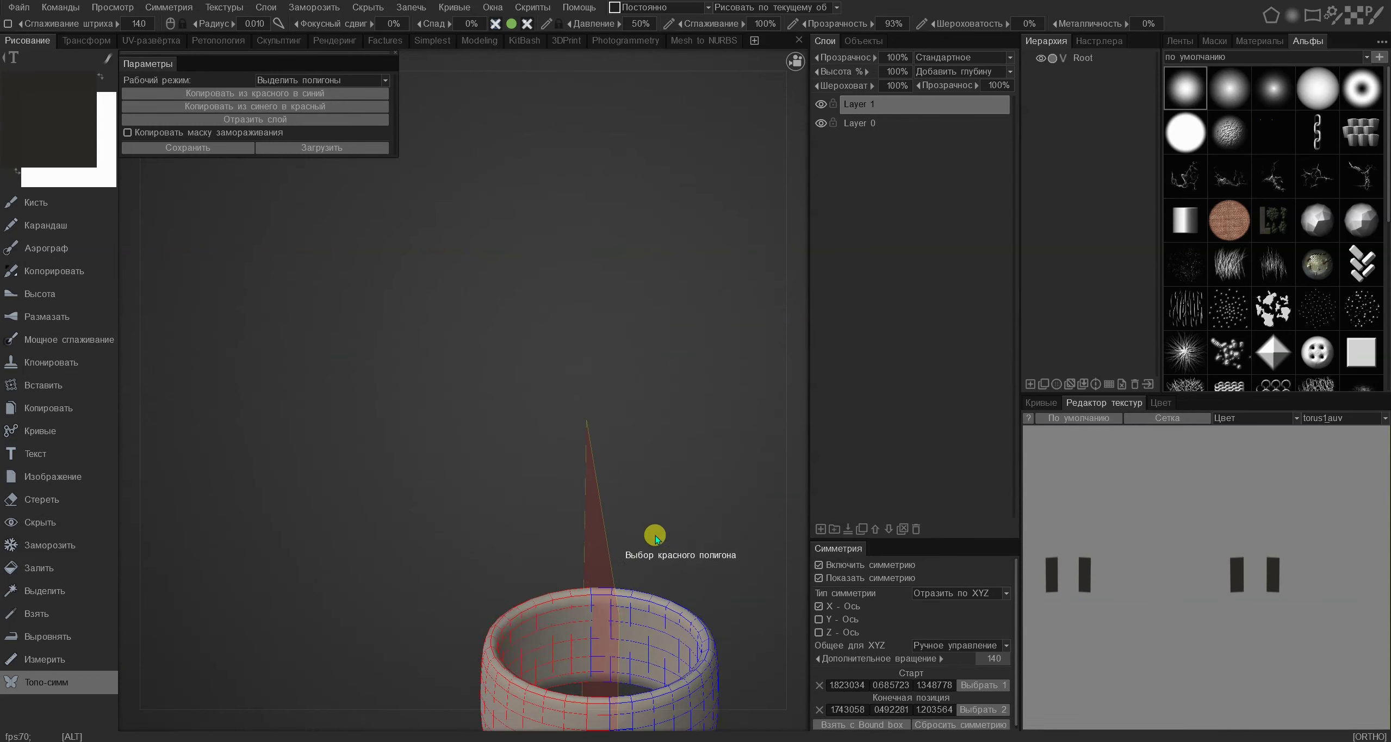
{"action": "middle_click_drag", "start_coordinate": [652, 534], "coordinate": [583, 417], "text": "alt"}
{"action": "left_click_drag", "start_coordinate": [534, 484], "coordinate": [590, 491], "text": "alt"}
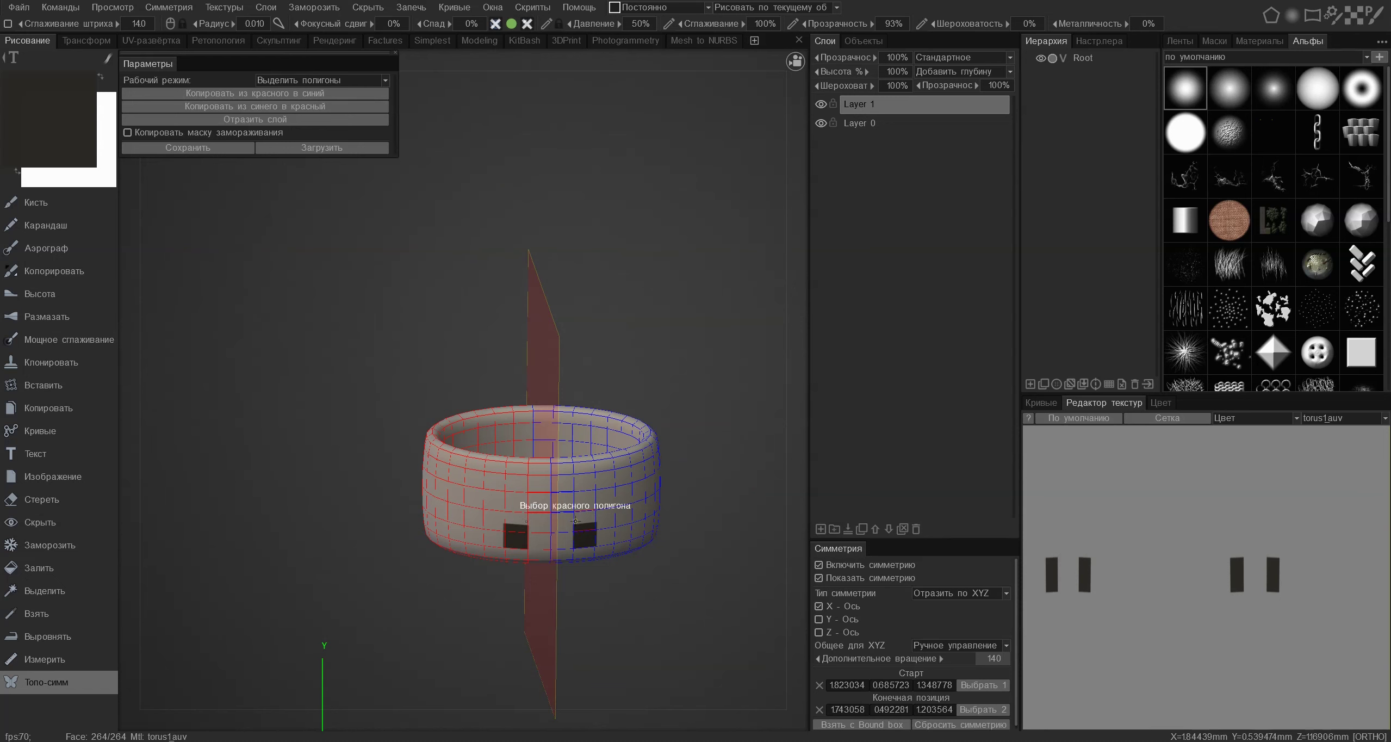
Start a new scene for painting a UV-mapped model, load the sample robot and dismiss the cavity layer notice.
{"action": "left_click", "coordinate": [15, 8]}
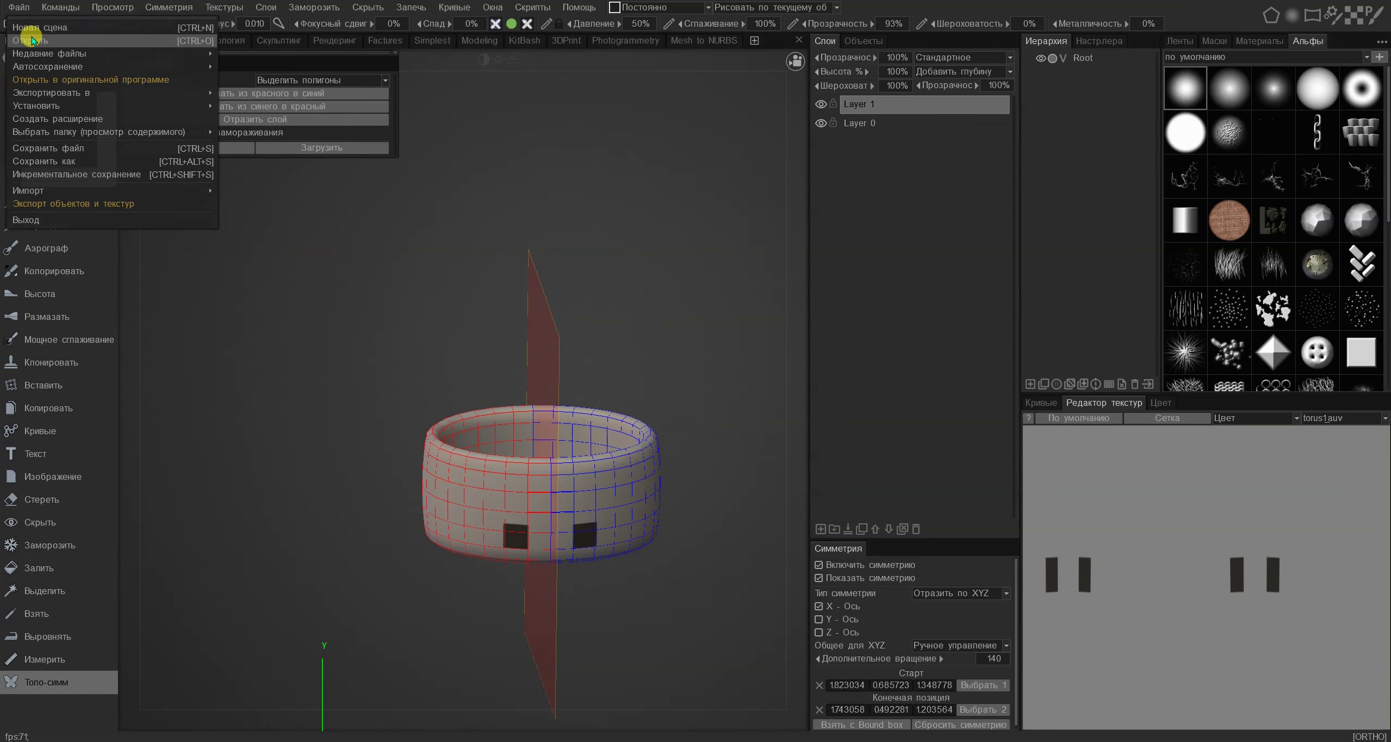
{"action": "left_click", "coordinate": [33, 30]}
{"action": "left_click", "coordinate": [467, 409]}
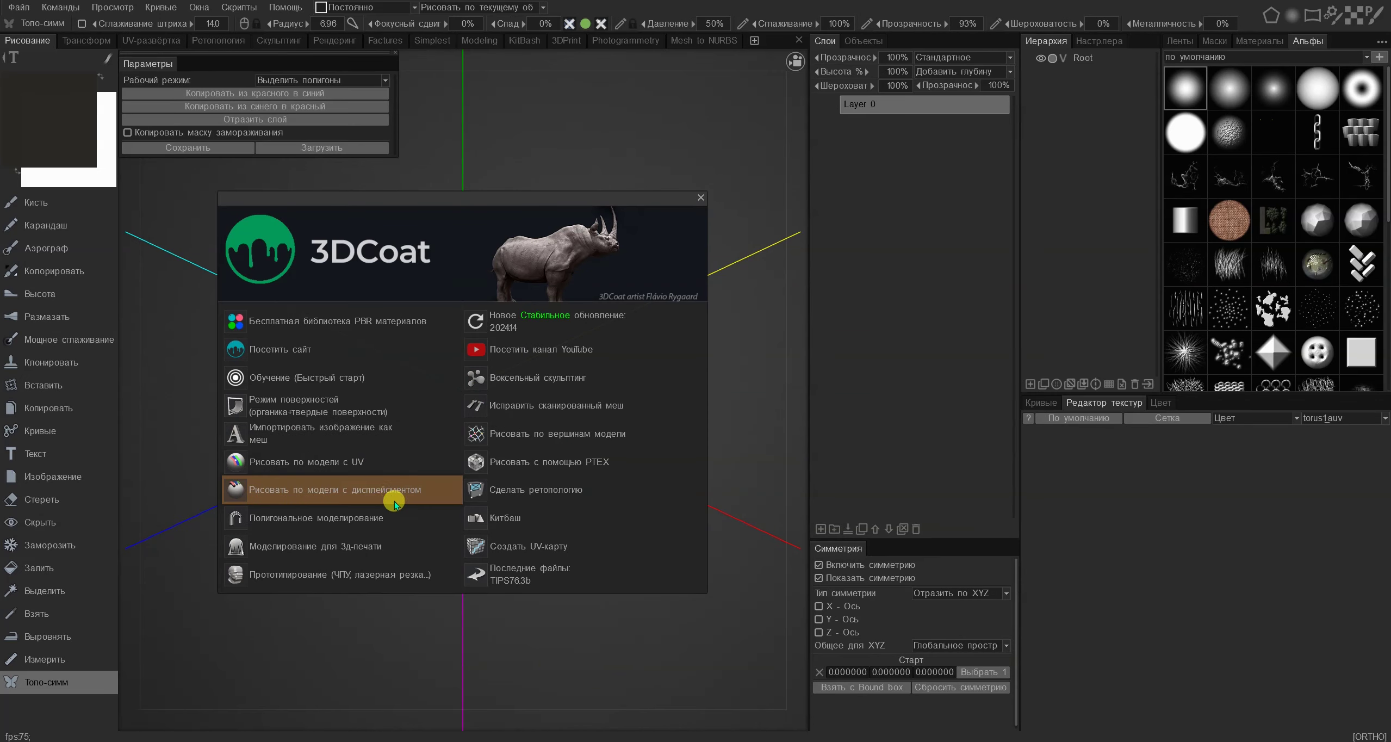
{"action": "left_click", "coordinate": [367, 463]}
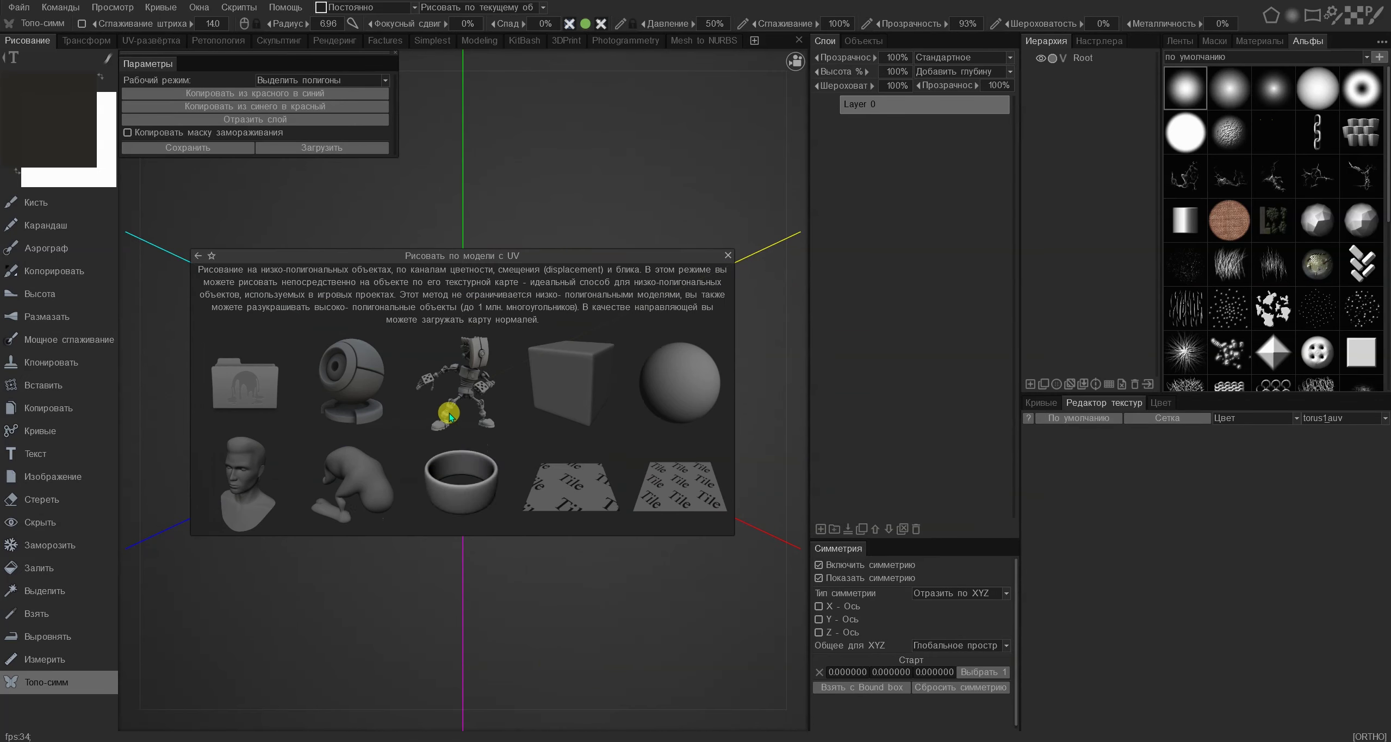
{"action": "left_click", "coordinate": [453, 384]}
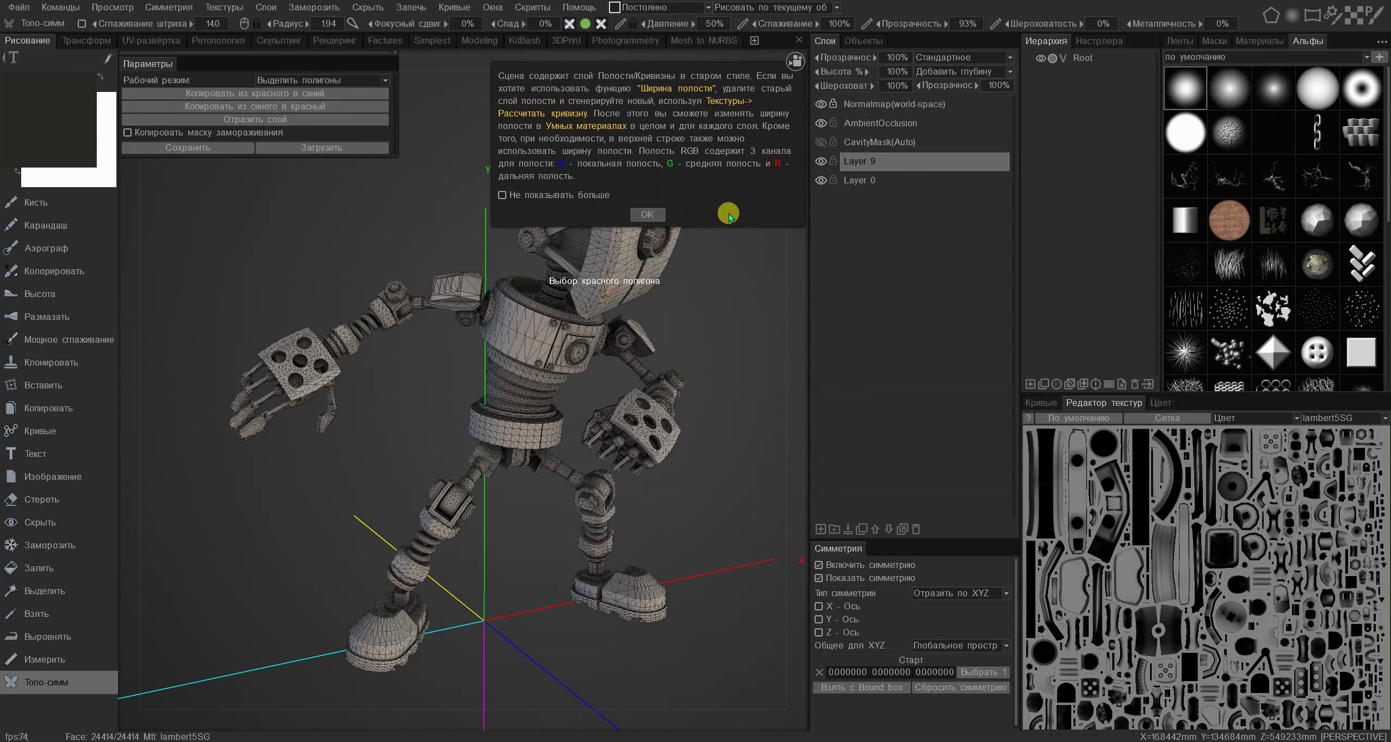
{"action": "left_click", "coordinate": [650, 214]}
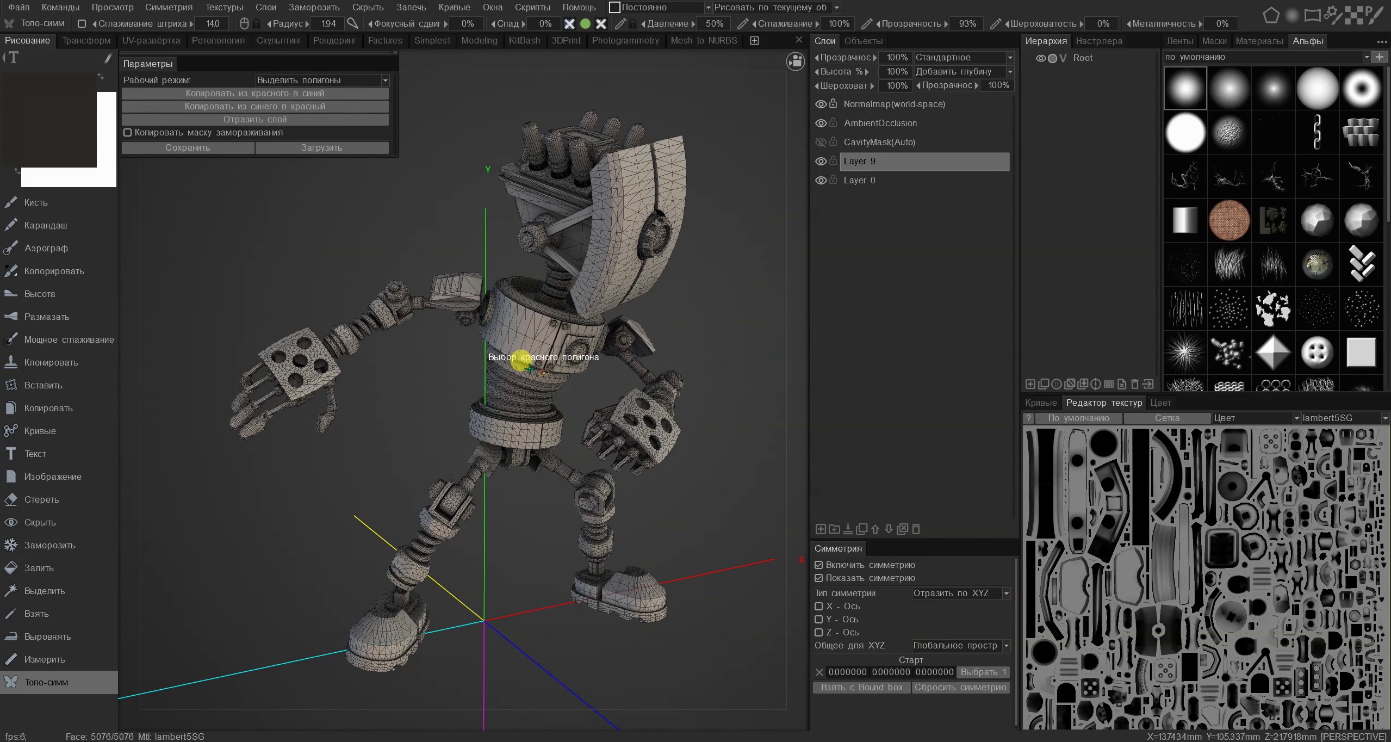
Examine the robot's tilted head and the mesh on both sides of the face plate's central slot.
{"action": "left_click_drag", "start_coordinate": [525, 360], "coordinate": [450, 363], "text": "alt"}
{"action": "left_click_drag", "start_coordinate": [557, 252], "coordinate": [574, 215], "text": "alt"}
{"action": "middle_click_drag", "start_coordinate": [615, 286], "coordinate": [546, 459], "text": "alt"}
{"action": "right_click_drag", "start_coordinate": [550, 303], "coordinate": [661, 310], "text": "alt"}
{"action": "middle_click_drag", "start_coordinate": [661, 310], "coordinate": [558, 384], "text": "alt"}
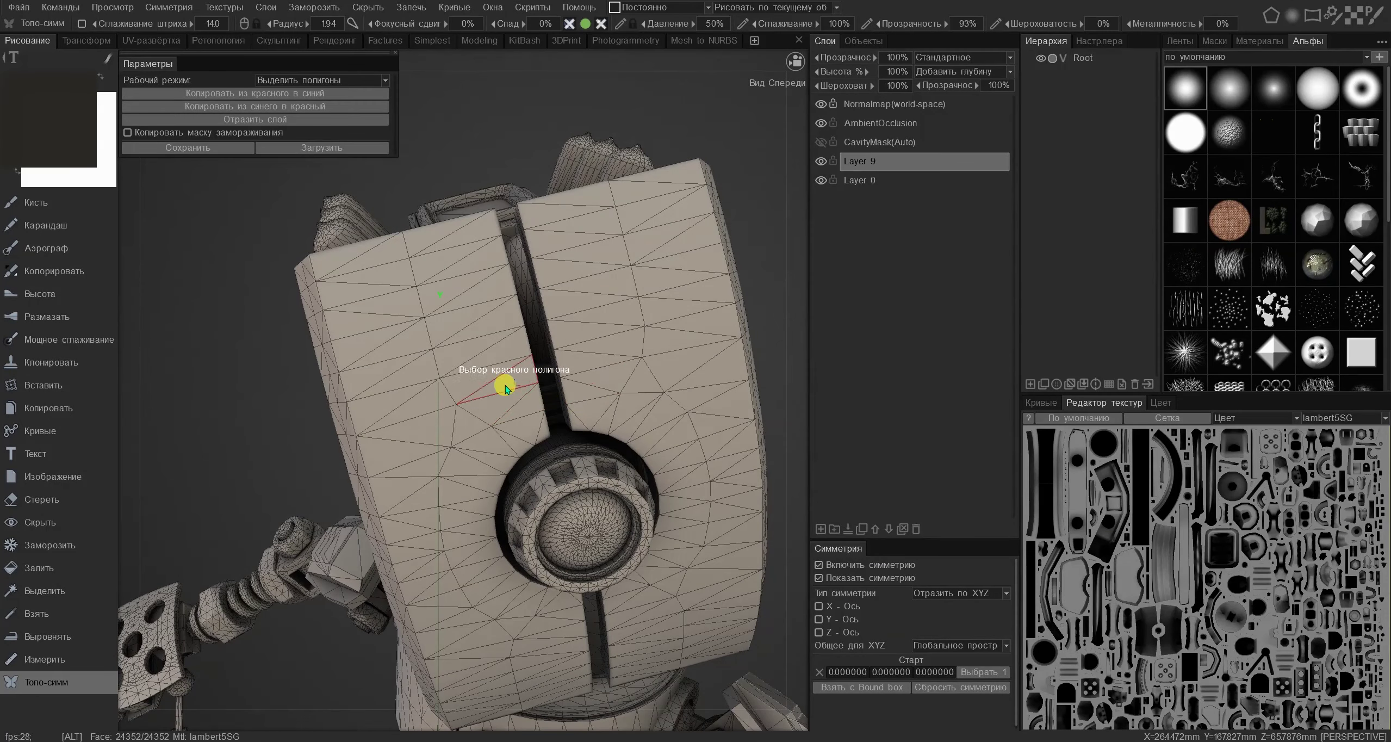
{"action": "scroll", "coordinate": [506, 387], "scroll_direction": "down", "scroll_amount": 5}
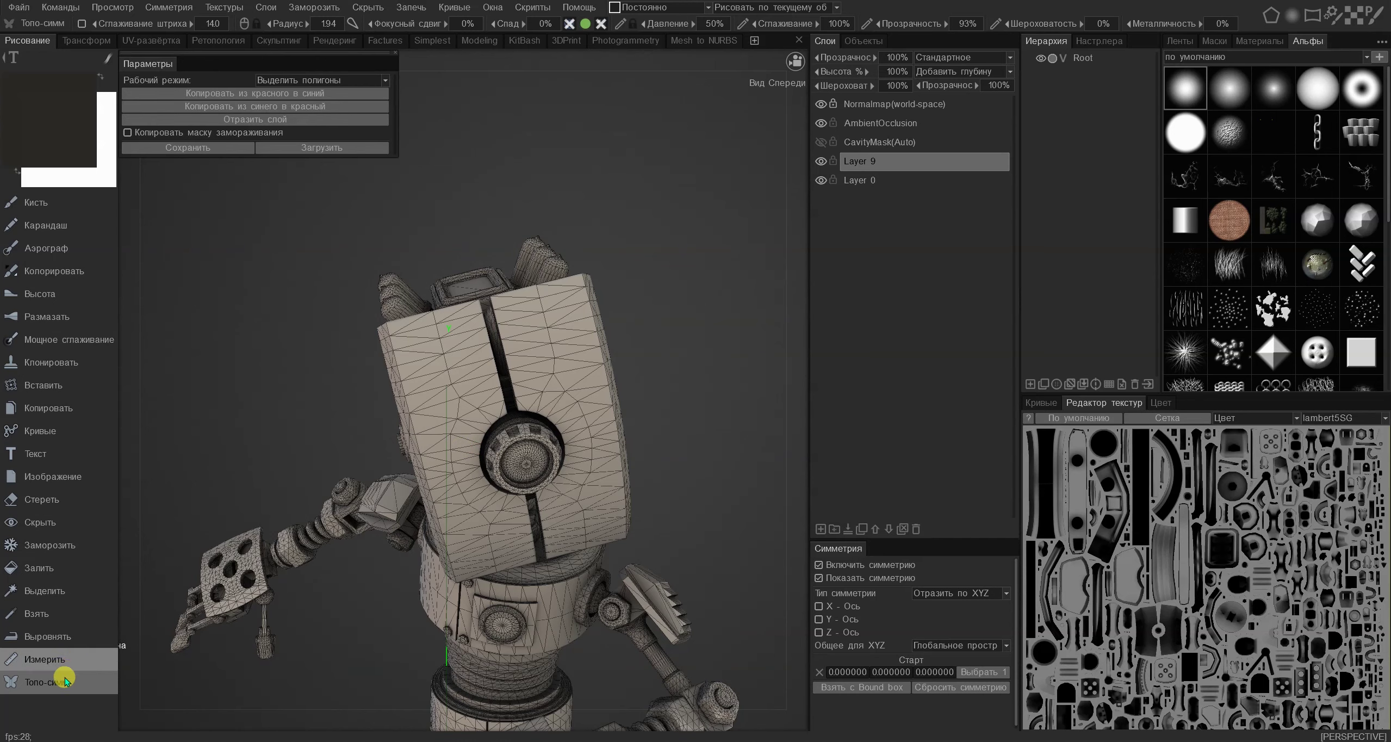
{"action": "scroll", "coordinate": [550, 523], "scroll_direction": "down", "scroll_amount": 5}
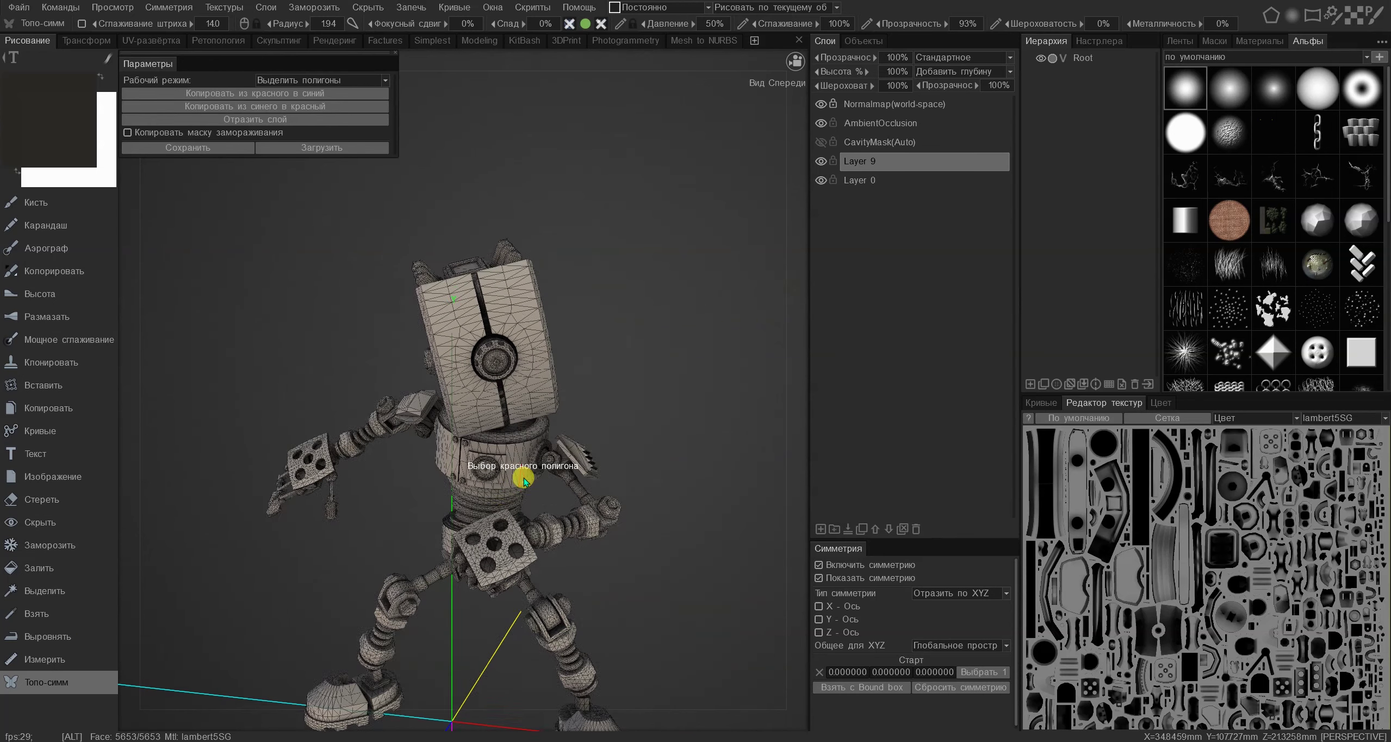
{"action": "mouse_move", "coordinate": [488, 519]}
{"action": "right_mouse_down", "text": "alt"}
{"action": "mouse_move", "coordinate": [528, 509]}
{"action": "mouse_move", "coordinate": [491, 494]}
{"action": "right_mouse_up", "text": "alt"}
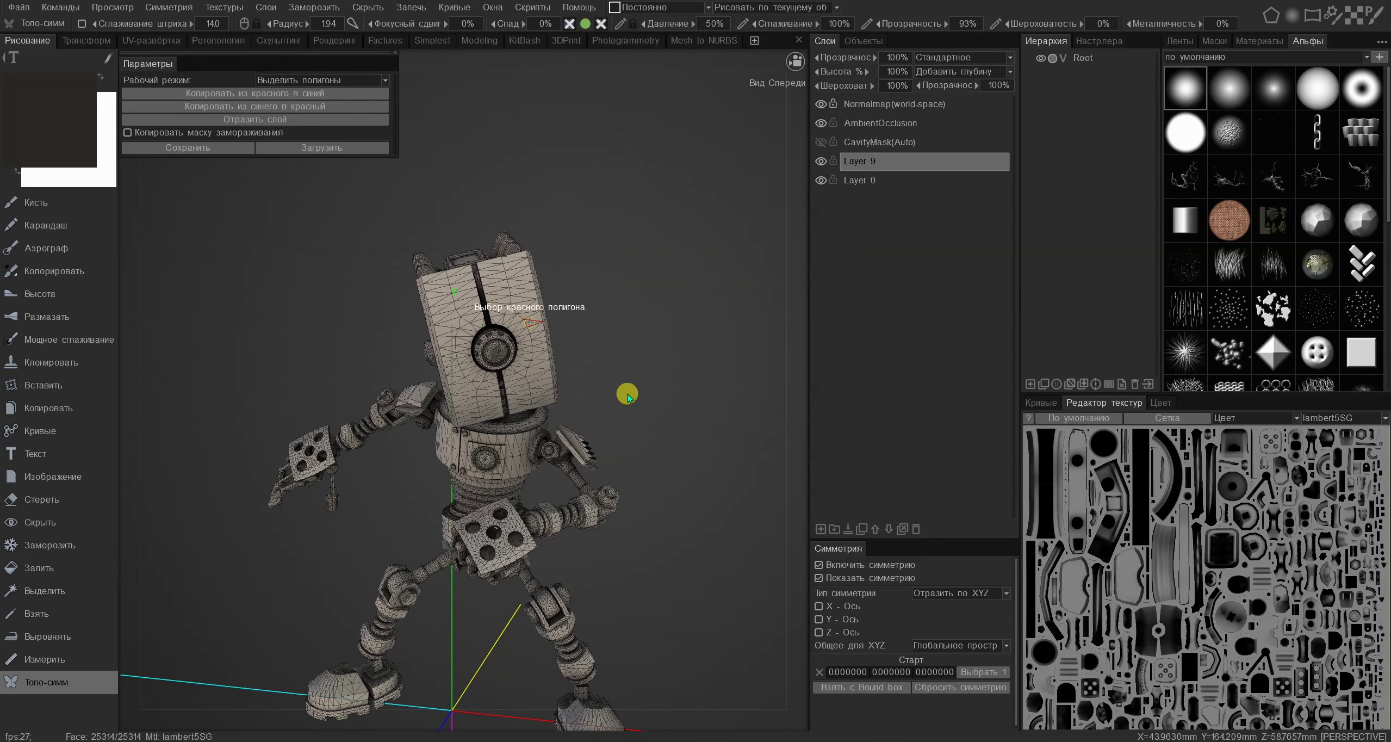
{"action": "right_click_drag", "start_coordinate": [569, 444], "coordinate": [647, 325], "text": "alt"}
{"action": "middle_click_drag", "start_coordinate": [566, 360], "coordinate": [564, 524], "text": "alt"}
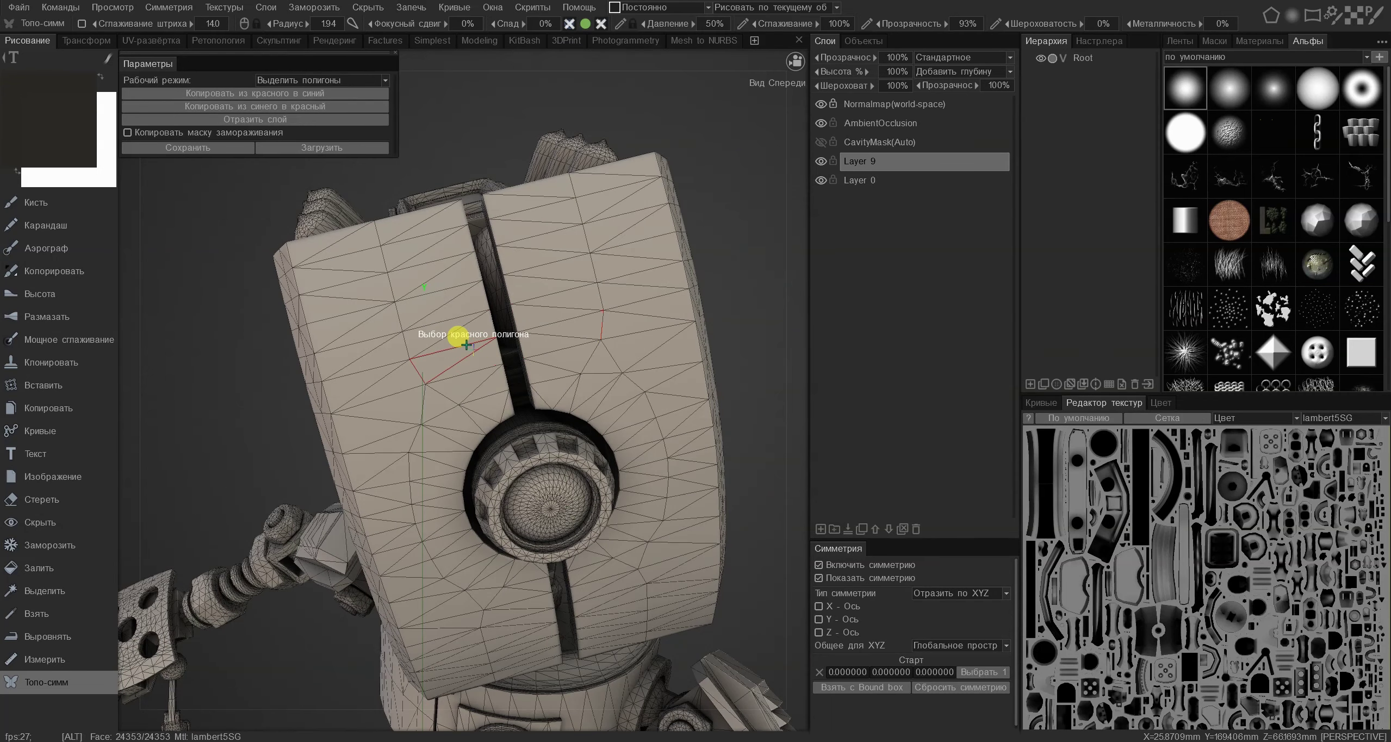
Examine the mesh on both sides of the seam at the front of the robot's torso.
{"action": "left_click_drag", "start_coordinate": [424, 348], "coordinate": [392, 325], "text": "alt"}
{"action": "right_click_drag", "start_coordinate": [391, 325], "coordinate": [430, 392], "text": "alt"}
{"action": "middle_click_drag", "start_coordinate": [454, 287], "coordinate": [480, 93], "text": "alt"}
{"action": "right_click_drag", "start_coordinate": [538, 422], "coordinate": [521, 397], "text": "alt"}
{"action": "left_click_drag", "start_coordinate": [521, 398], "coordinate": [519, 381], "text": "alt"}
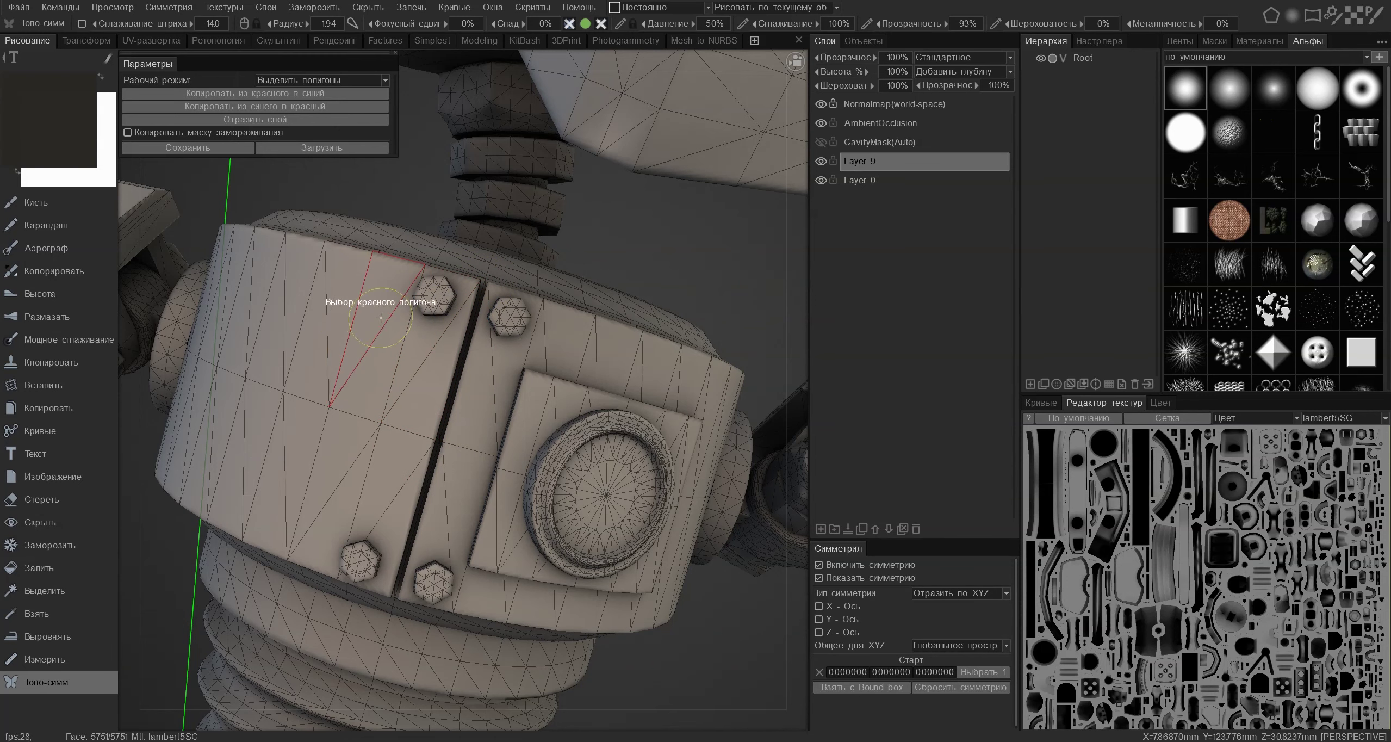
Examine the mesh at the back of the robot's torso and compare it with the front seam area.
{"action": "right_click_drag", "start_coordinate": [707, 443], "coordinate": [522, 401], "text": "alt"}
{"action": "left_click_drag", "start_coordinate": [522, 402], "coordinate": [745, 451], "text": "alt"}
{"action": "right_click_drag", "start_coordinate": [580, 396], "coordinate": [621, 398], "text": "alt"}
{"action": "middle_click_drag", "start_coordinate": [621, 397], "coordinate": [559, 410], "text": "alt"}
{"action": "right_click_drag", "start_coordinate": [559, 410], "coordinate": [523, 400], "text": "alt"}
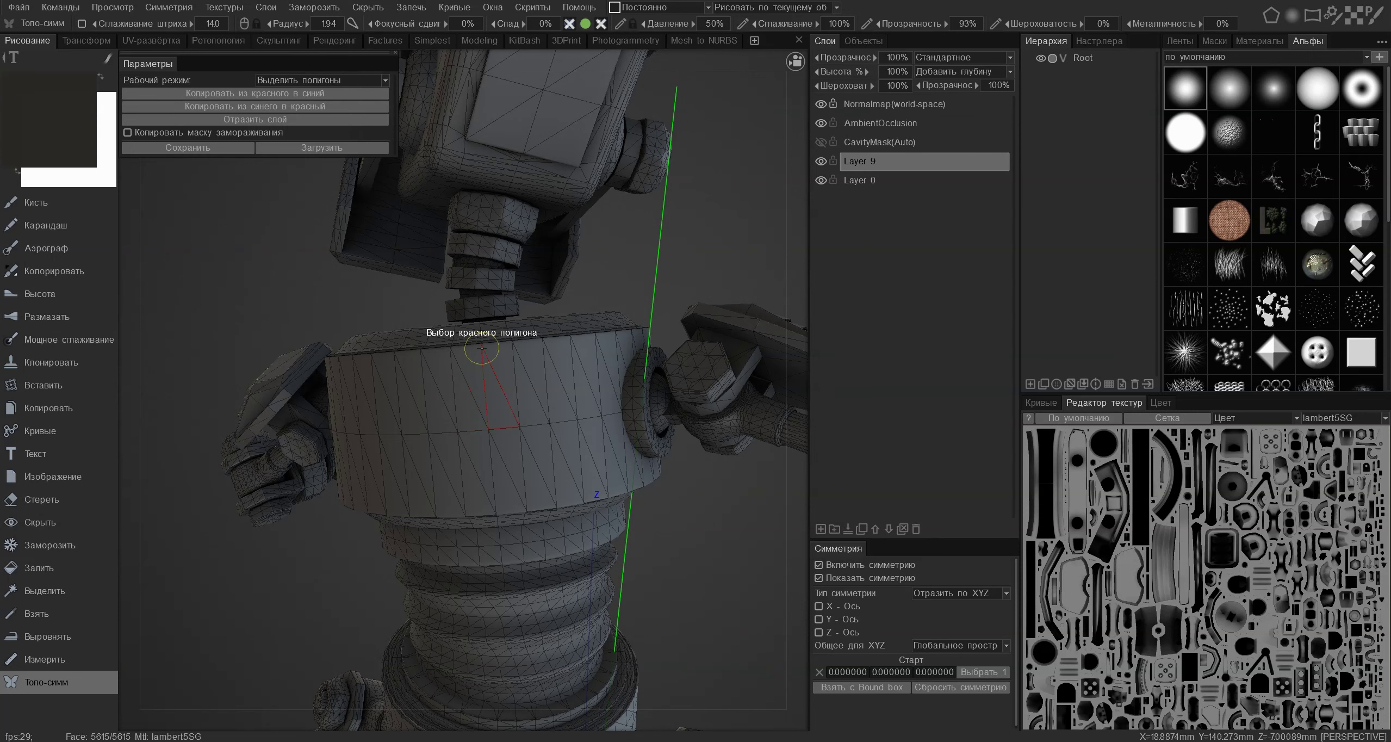
{"action": "mouse_move", "coordinate": [545, 399]}
{"action": "left_mouse_down", "text": "alt"}
{"action": "mouse_move", "coordinate": [255, 384]}
{"action": "mouse_move", "coordinate": [655, 435]}
{"action": "mouse_move", "coordinate": [438, 345]}
{"action": "mouse_move", "coordinate": [472, 382]}
{"action": "mouse_move", "coordinate": [504, 464]}
{"action": "mouse_move", "coordinate": [745, 497]}
{"action": "mouse_move", "coordinate": [353, 396]}
{"action": "mouse_move", "coordinate": [186, 385]}
{"action": "mouse_move", "coordinate": [99, 333]}
{"action": "mouse_move", "coordinate": [397, 415]}
{"action": "mouse_move", "coordinate": [360, 391]}
{"action": "mouse_move", "coordinate": [437, 426]}
{"action": "mouse_move", "coordinate": [425, 469]}
{"action": "mouse_move", "coordinate": [562, 453]}
{"action": "left_mouse_up", "text": "alt"}
{"action": "left_click_drag", "start_coordinate": [471, 391], "coordinate": [629, 427], "text": "alt"}
{"action": "scroll", "coordinate": [626, 411], "scroll_direction": "up", "scroll_amount": 5, "text": "alt"}
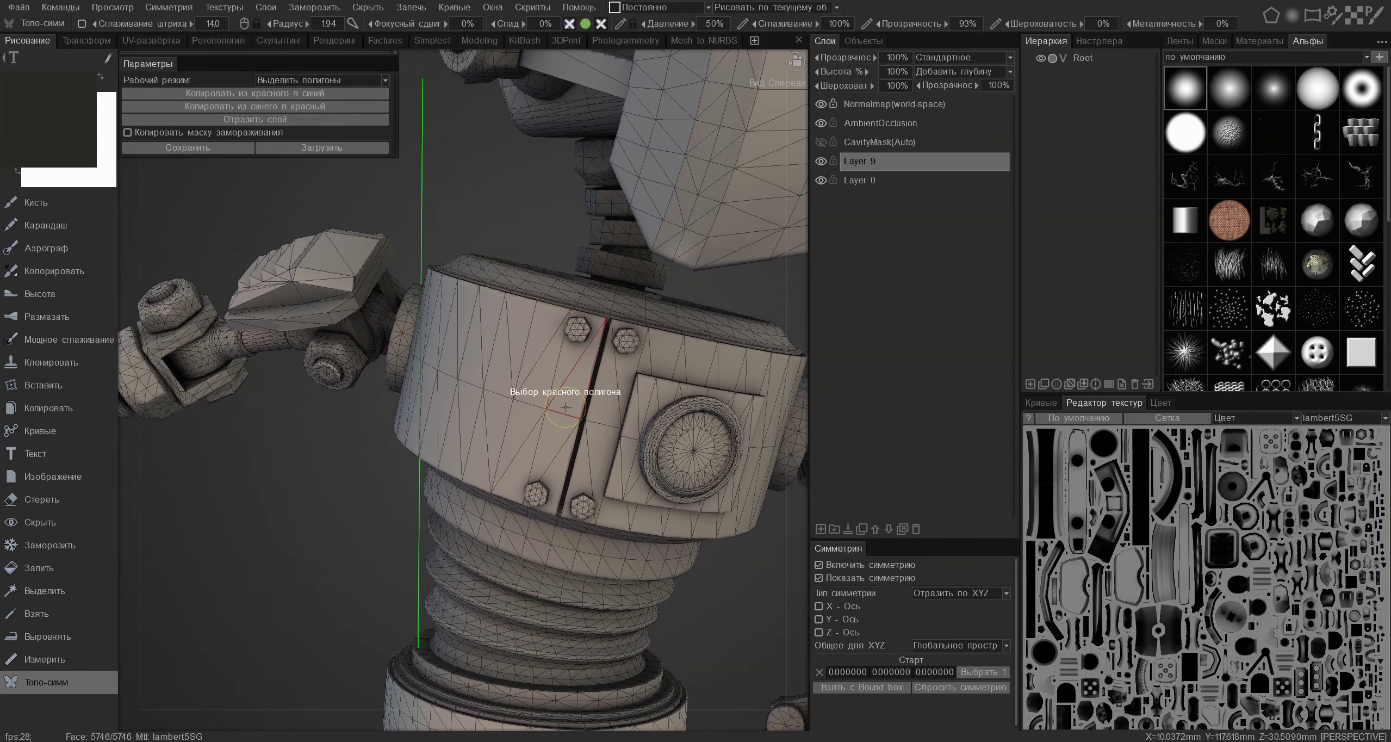
{"action": "scroll", "coordinate": [556, 385], "scroll_direction": "down", "scroll_amount": 3}
{"action": "mouse_move", "coordinate": [556, 385]}
{"action": "left_mouse_down", "text": "alt"}
{"action": "mouse_move", "coordinate": [530, 387]}
{"action": "mouse_move", "coordinate": [553, 389]}
{"action": "left_mouse_up", "text": "alt"}
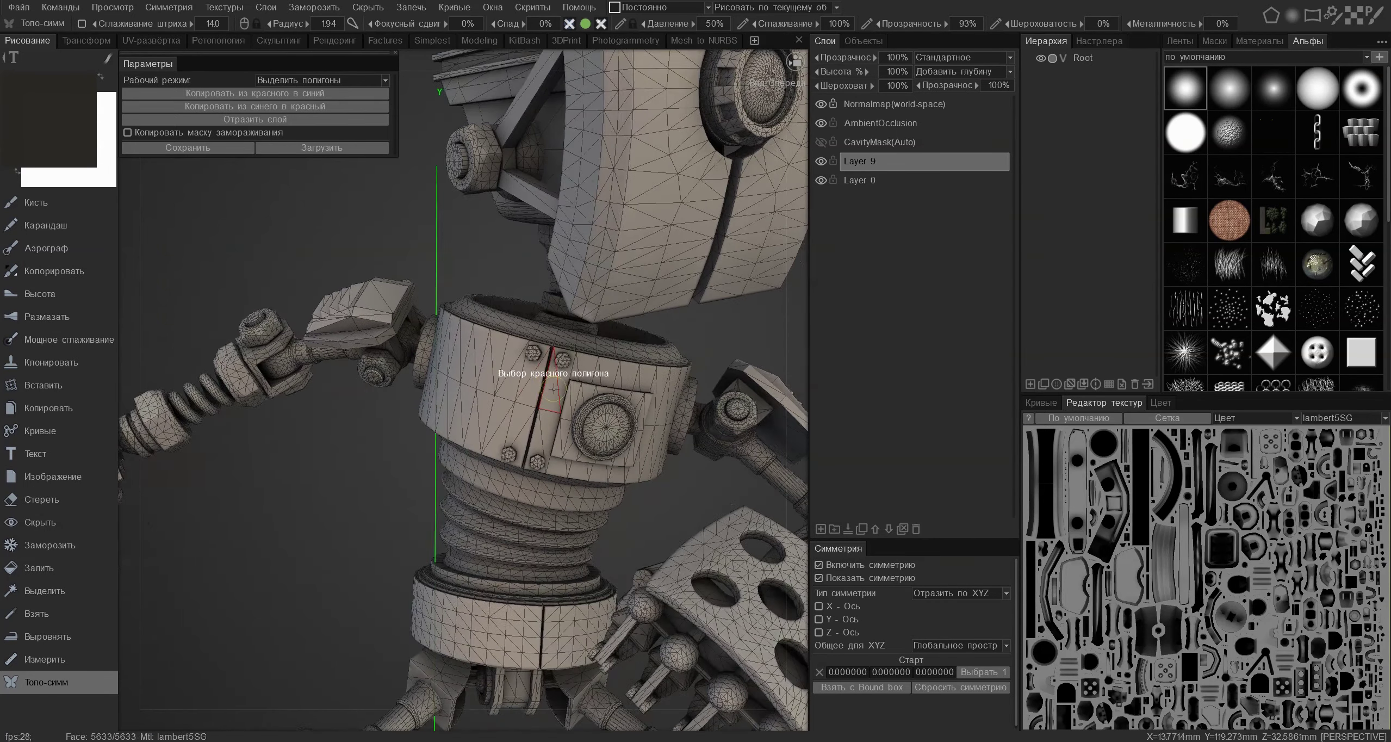
{"action": "left_click_drag", "start_coordinate": [554, 460], "coordinate": [424, 384], "text": "alt"}
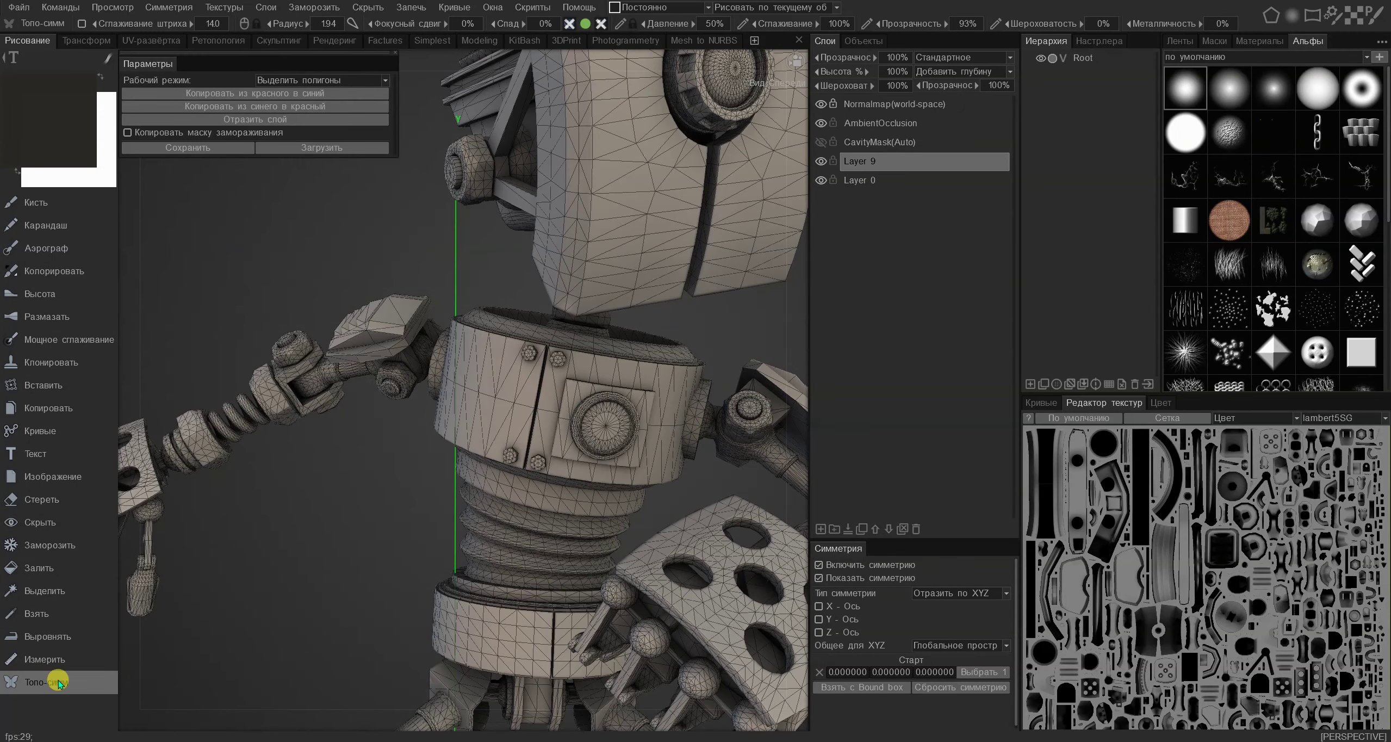
Paint a short dark Brush stroke with radius 0.870 on the face plate's left half, beside the upper end of the central slot.
{"action": "mouse_move", "coordinate": [564, 356]}
{"action": "left_mouse_down", "text": "alt"}
{"action": "mouse_move", "coordinate": [521, 391]}
{"action": "mouse_move", "coordinate": [488, 363]}
{"action": "mouse_move", "coordinate": [514, 425]}
{"action": "mouse_move", "coordinate": [414, 388]}
{"action": "mouse_move", "coordinate": [482, 329]}
{"action": "left_mouse_up", "text": "alt"}
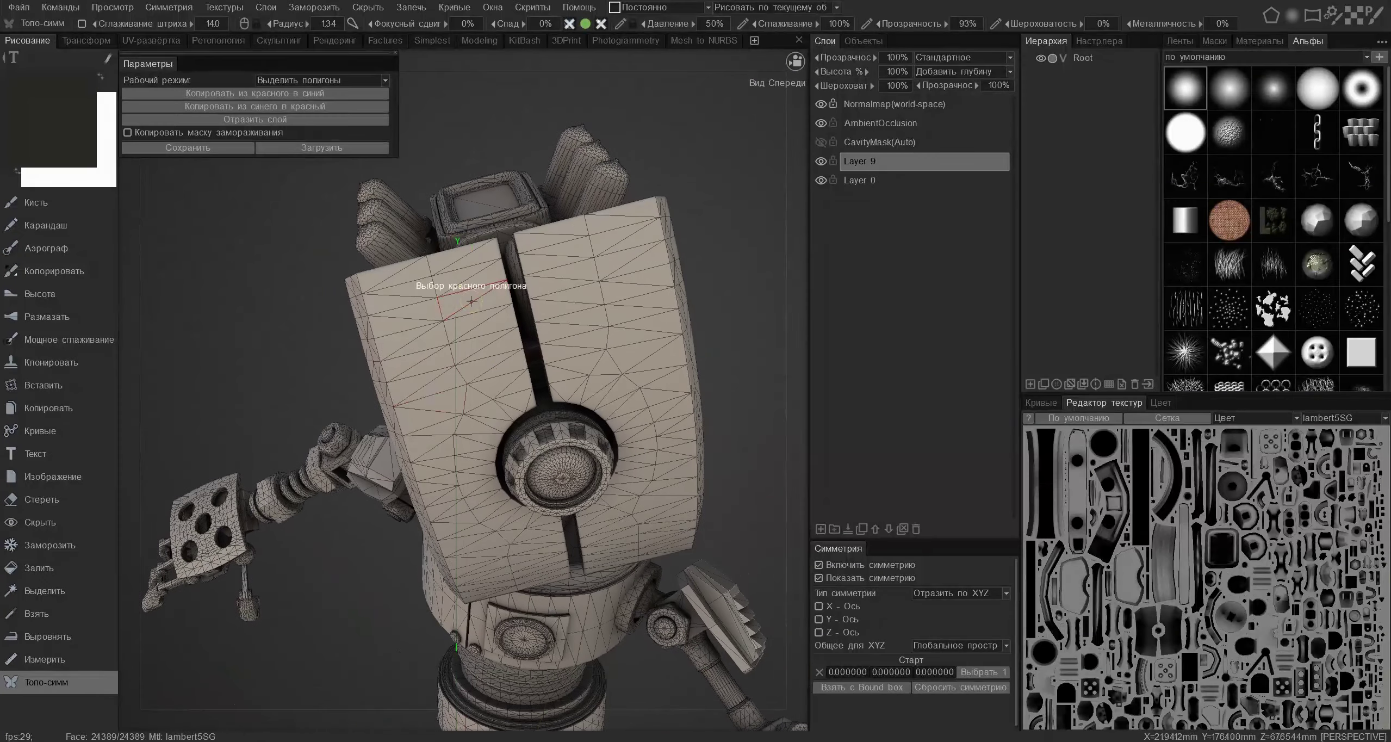
{"action": "left_click", "coordinate": [19, 200]}
{"action": "mouse_move", "coordinate": [472, 297]}
{"action": "right_mouse_down"}
{"action": "mouse_move", "coordinate": [424, 303]}
{"action": "mouse_move", "coordinate": [481, 307]}
{"action": "mouse_move", "coordinate": [482, 362]}
{"action": "mouse_move", "coordinate": [389, 348]}
{"action": "mouse_move", "coordinate": [273, 363]}
{"action": "right_mouse_up"}
{"action": "mouse_move", "coordinate": [504, 215]}
{"action": "right_mouse_down"}
{"action": "mouse_move", "coordinate": [478, 217]}
{"action": "mouse_move", "coordinate": [525, 209]}
{"action": "right_mouse_up"}
{"action": "left_click", "coordinate": [510, 207]}
{"action": "mouse_move", "coordinate": [509, 204]}
{"action": "left_mouse_down"}
{"action": "mouse_move", "coordinate": [438, 197]}
{"action": "mouse_move", "coordinate": [475, 209]}
{"action": "left_mouse_up"}
{"action": "right_click_drag", "start_coordinate": [475, 214], "coordinate": [432, 270], "text": "alt"}
{"action": "mouse_move", "coordinate": [432, 270]}
{"action": "left_mouse_down", "text": "alt"}
{"action": "mouse_move", "coordinate": [411, 231]}
{"action": "mouse_move", "coordinate": [478, 305]}
{"action": "left_mouse_up", "text": "alt"}
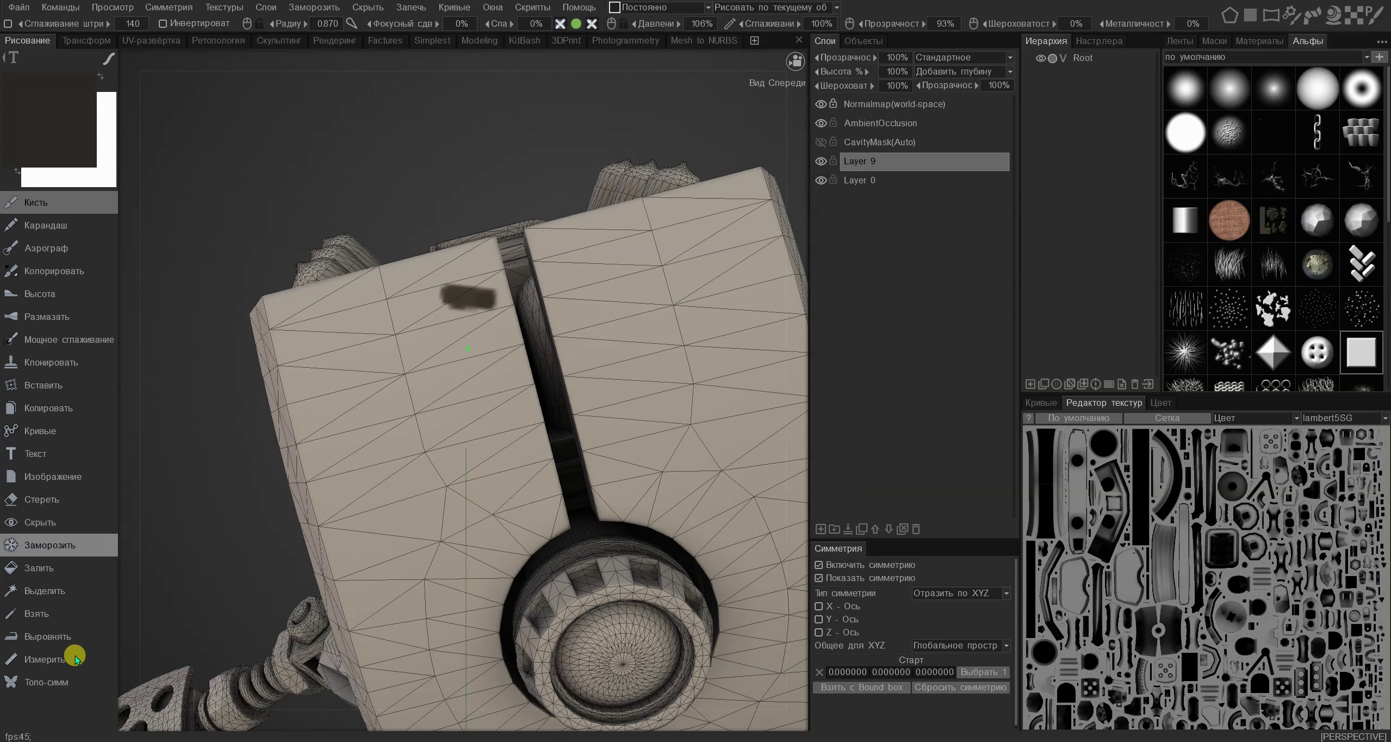
Define topological symmetry between the face plate's left red and right blue halves, and copy the paint from red to blue.
{"action": "left_click", "coordinate": [41, 681]}
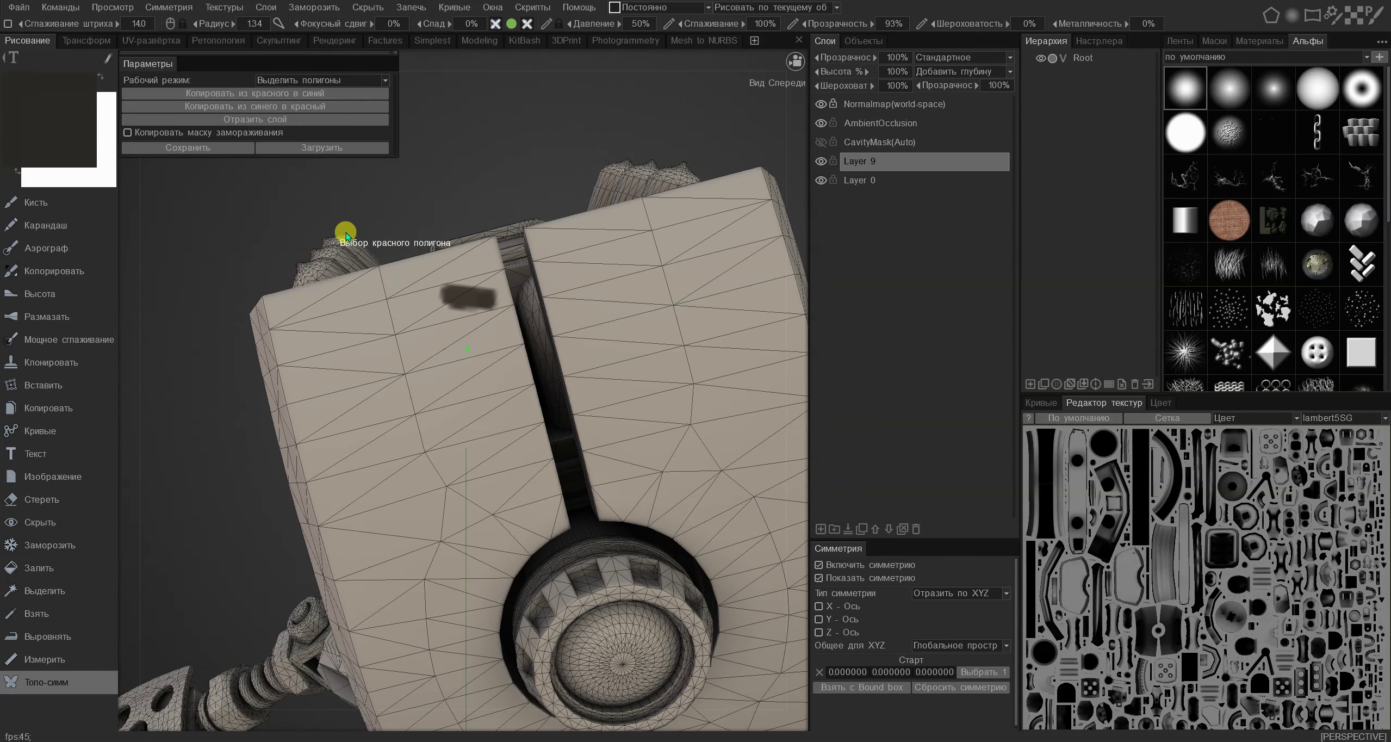
{"action": "left_click", "coordinate": [566, 277]}
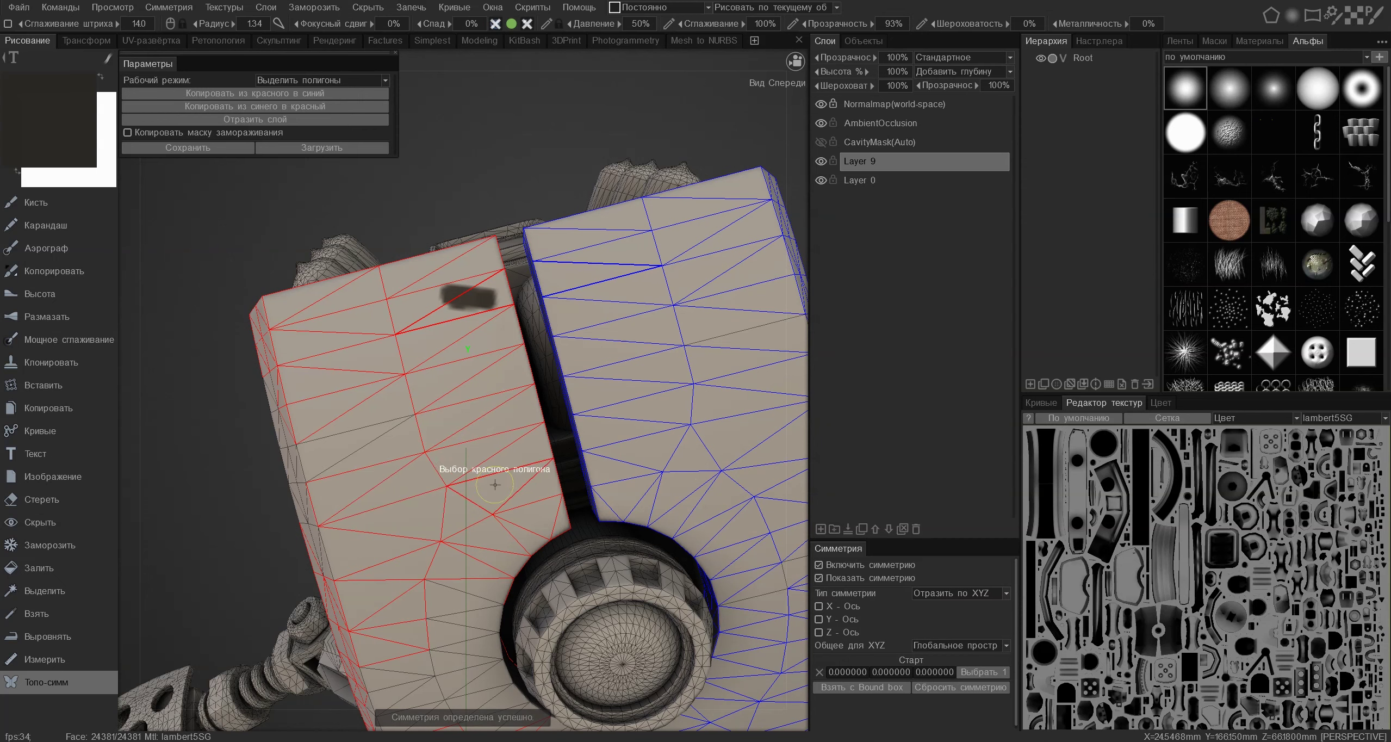
{"action": "left_click_drag", "start_coordinate": [360, 463], "coordinate": [406, 461], "text": "alt"}
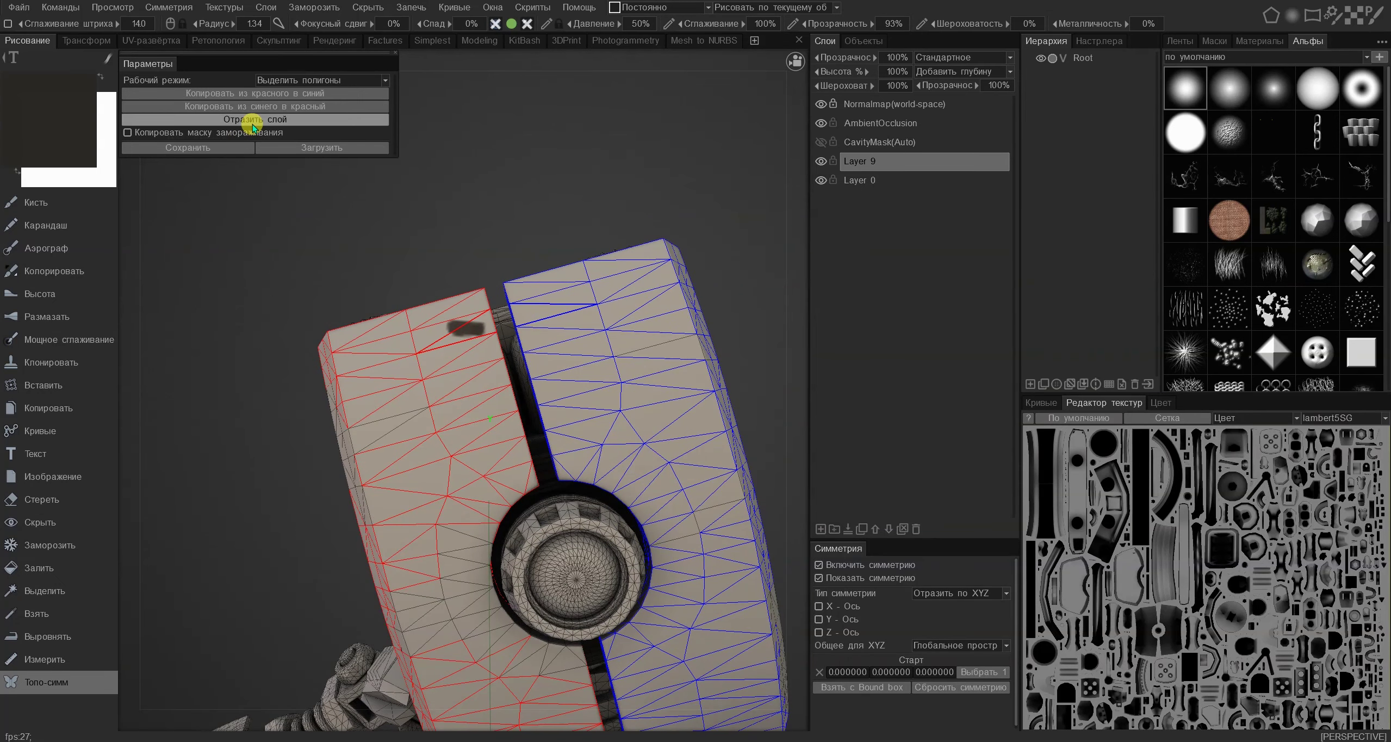
{"action": "left_click", "coordinate": [248, 96]}
Define topological symmetry on the torso shell from polygons beside its front seam, red left and blue right, and inspect both halves.
{"action": "left_click_drag", "start_coordinate": [550, 310], "coordinate": [589, 394], "text": "alt"}
{"action": "right_click_drag", "start_coordinate": [547, 363], "coordinate": [531, 459], "text": "alt"}
{"action": "middle_click_drag", "start_coordinate": [531, 460], "coordinate": [540, 227], "text": "alt"}
{"action": "left_click_drag", "start_coordinate": [523, 356], "coordinate": [550, 369], "text": "alt"}
{"action": "right_click_drag", "start_coordinate": [550, 368], "coordinate": [543, 403], "text": "alt"}
{"action": "middle_click_drag", "start_coordinate": [544, 403], "coordinate": [543, 497], "text": "alt"}
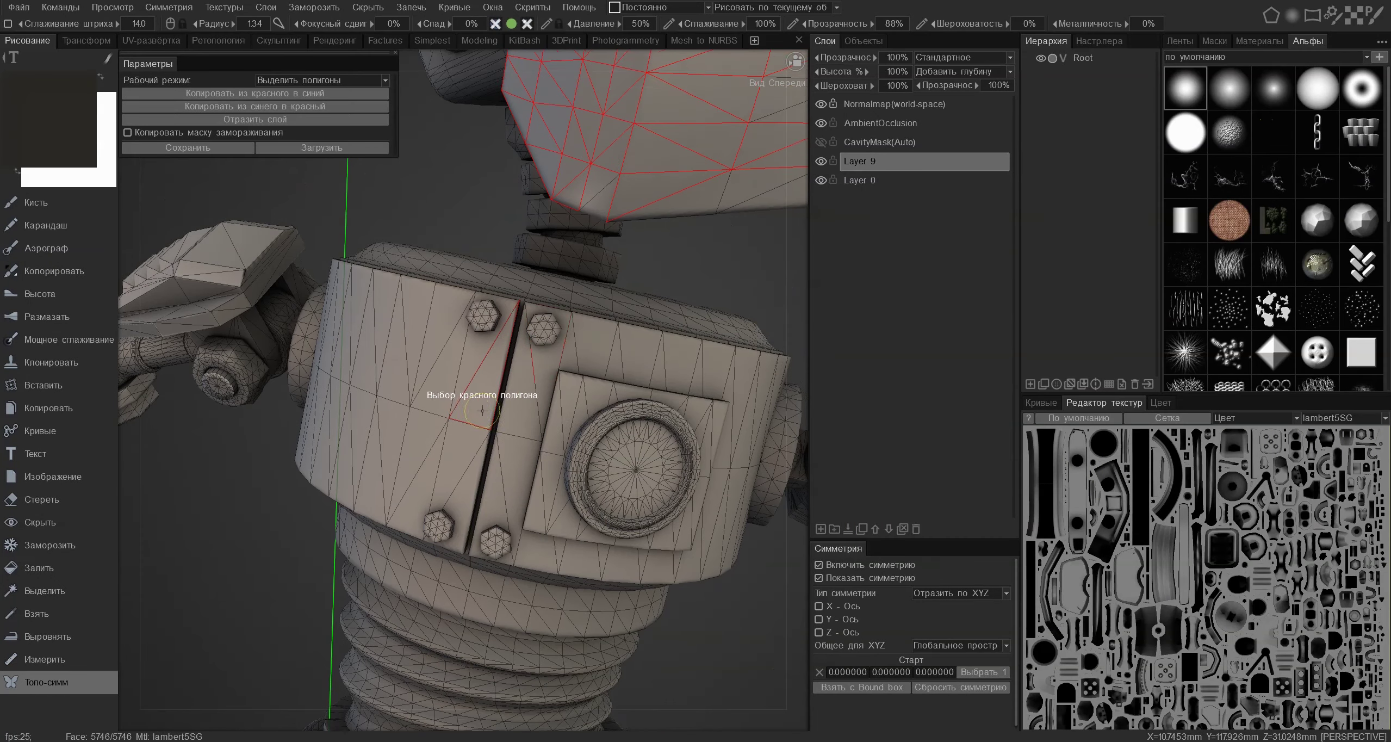
{"action": "left_click", "coordinate": [471, 399]}
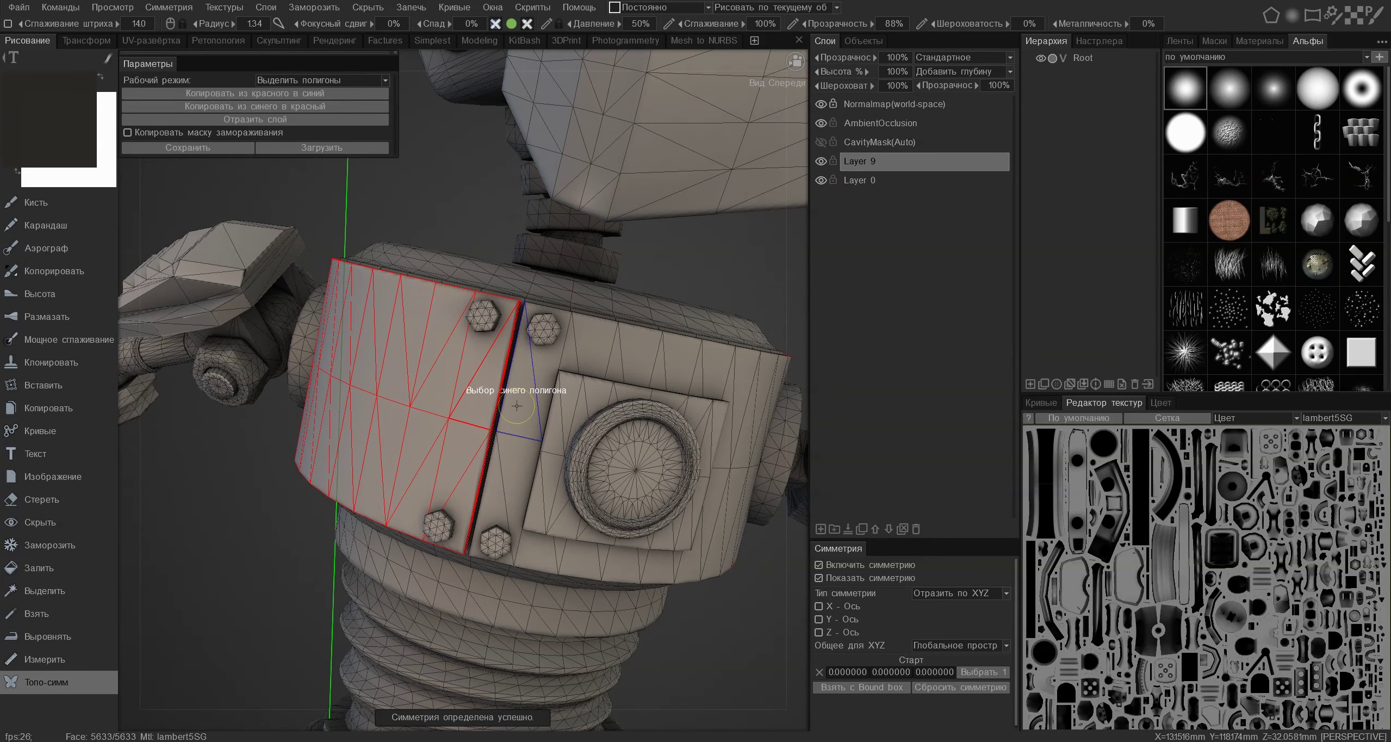
{"action": "left_click_drag", "start_coordinate": [496, 535], "coordinate": [770, 499], "text": "alt"}
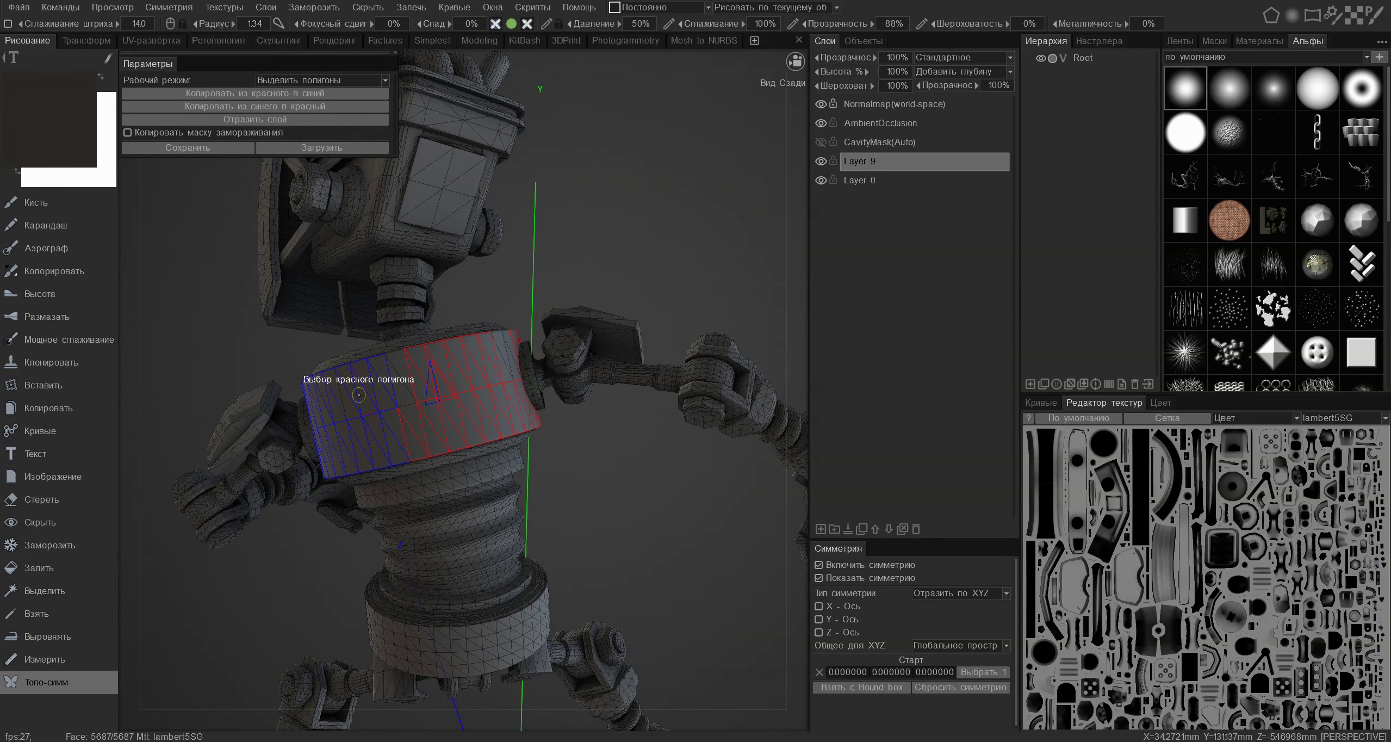
{"action": "mouse_move", "coordinate": [489, 454]}
{"action": "left_mouse_down", "text": "alt"}
{"action": "mouse_move", "coordinate": [560, 383]}
{"action": "mouse_move", "coordinate": [301, 366]}
{"action": "mouse_move", "coordinate": [161, 401]}
{"action": "mouse_move", "coordinate": [134, 314]}
{"action": "mouse_move", "coordinate": [146, 263]}
{"action": "left_mouse_up", "text": "alt"}
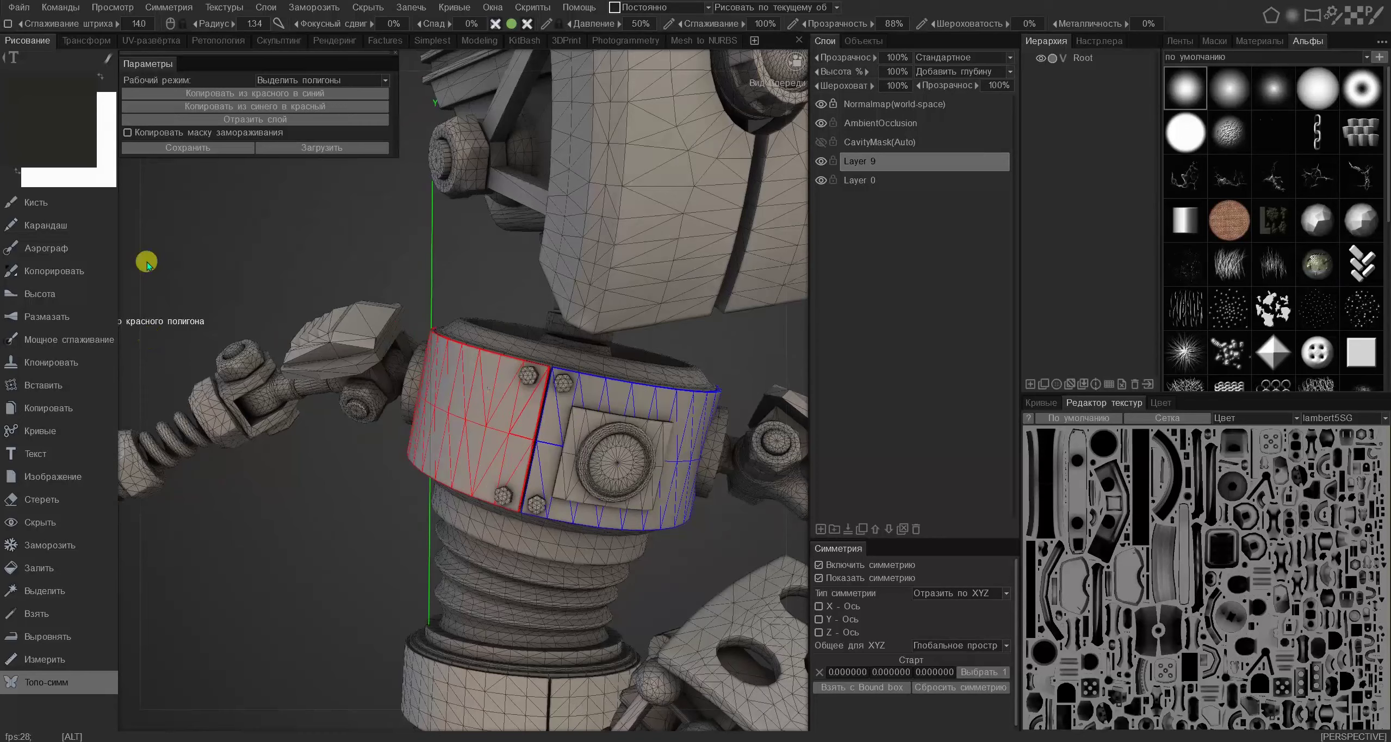
Paint a small dark Brush square with radius 0.870 on the torso shell's red half beside the seam, and copy it from red to blue.
{"action": "left_click", "coordinate": [39, 203]}
{"action": "scroll", "coordinate": [566, 429], "scroll_direction": "up", "scroll_amount": 4}
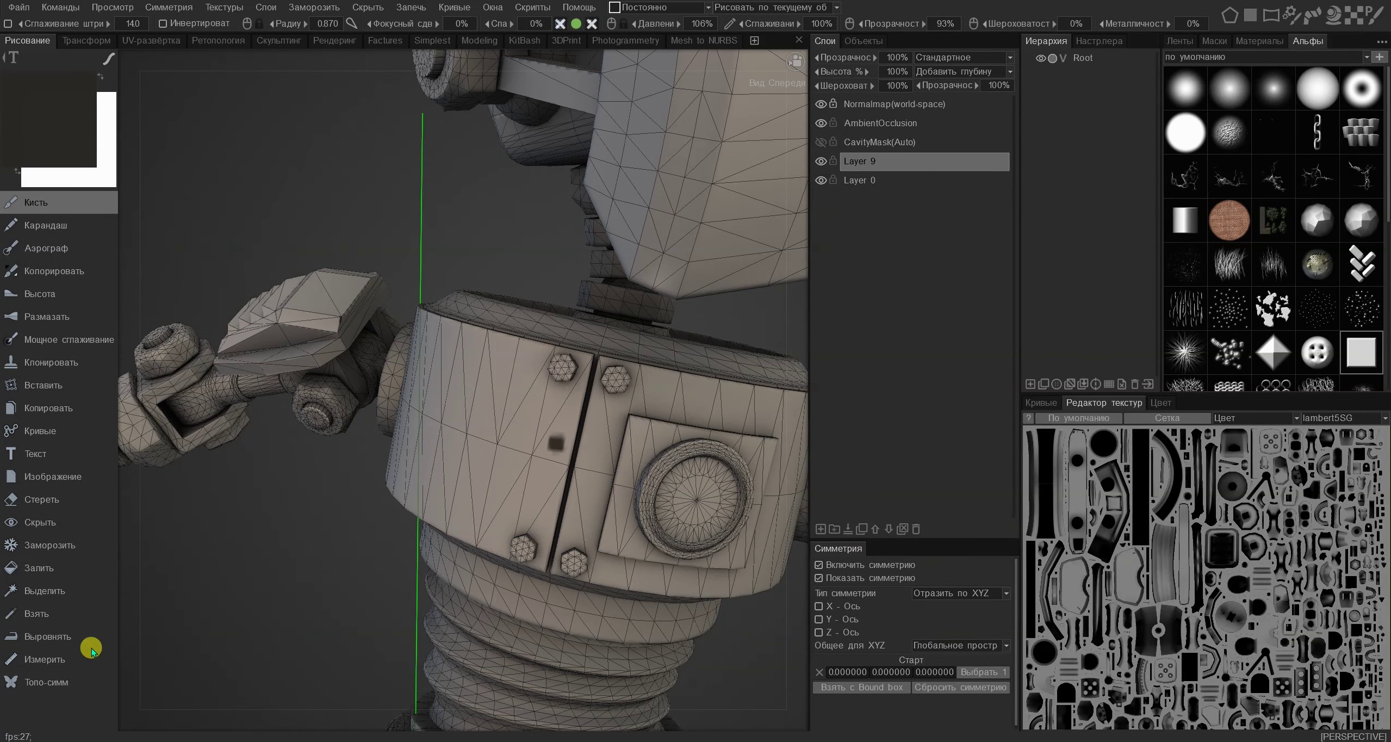
{"action": "left_click", "coordinate": [44, 681]}
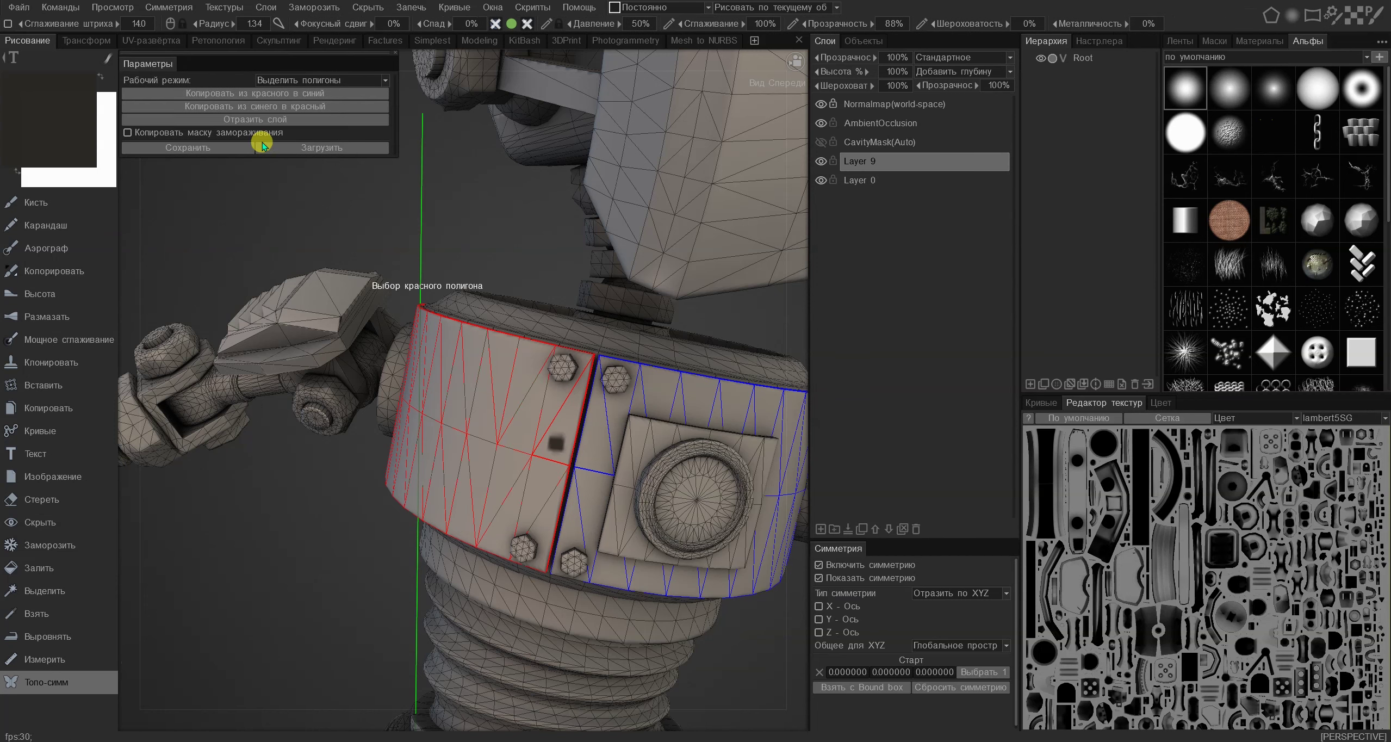
{"action": "left_click", "coordinate": [252, 107]}
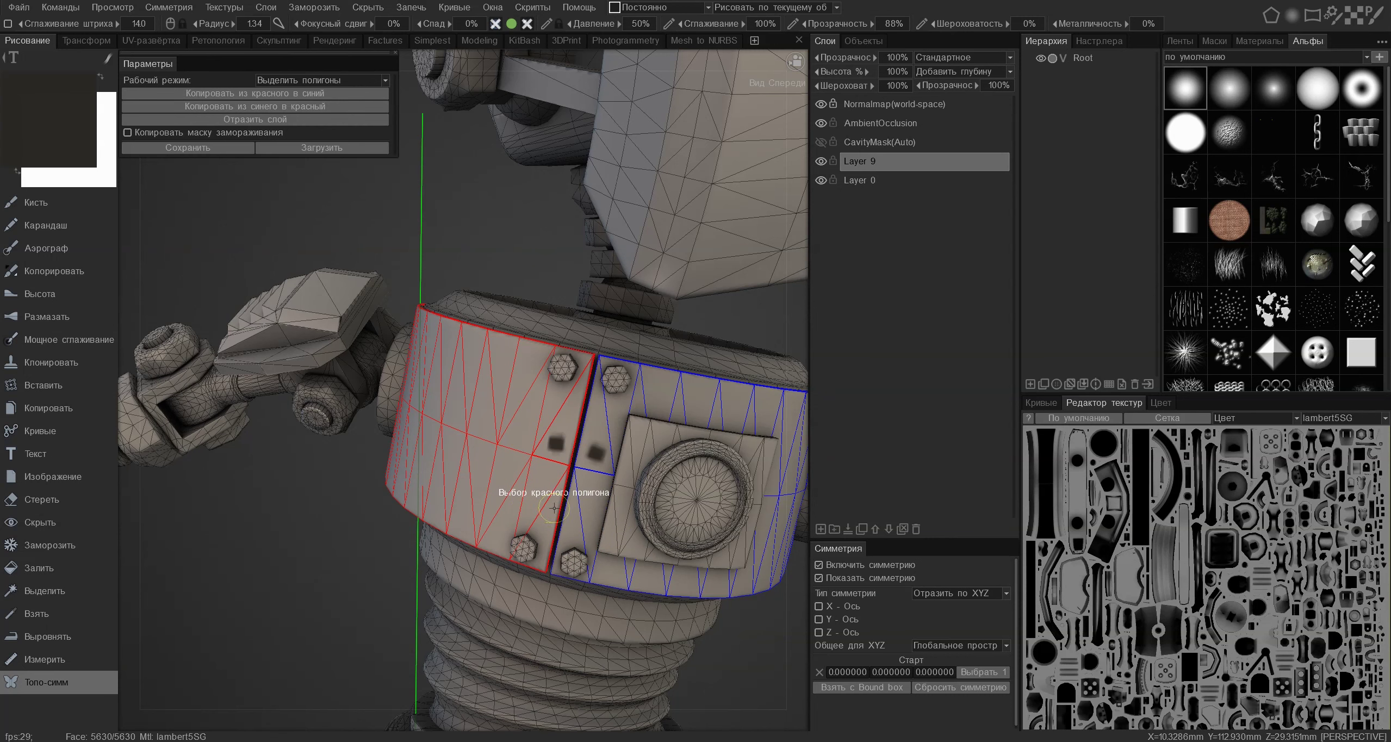
Define topological symmetry on the waist ring from polygons beside its front slot, red on the left half and blue on the right.
{"action": "left_click_drag", "start_coordinate": [568, 467], "coordinate": [615, 429], "text": "alt"}
{"action": "right_click_drag", "start_coordinate": [614, 428], "coordinate": [507, 432], "text": "alt"}
{"action": "left_click_drag", "start_coordinate": [507, 432], "coordinate": [466, 440], "text": "alt"}
{"action": "middle_click_drag", "start_coordinate": [458, 432], "coordinate": [512, 394], "text": "alt"}
{"action": "right_click_drag", "start_coordinate": [512, 394], "coordinate": [646, 498], "text": "alt"}
{"action": "left_click_drag", "start_coordinate": [653, 504], "coordinate": [526, 476], "text": "alt"}
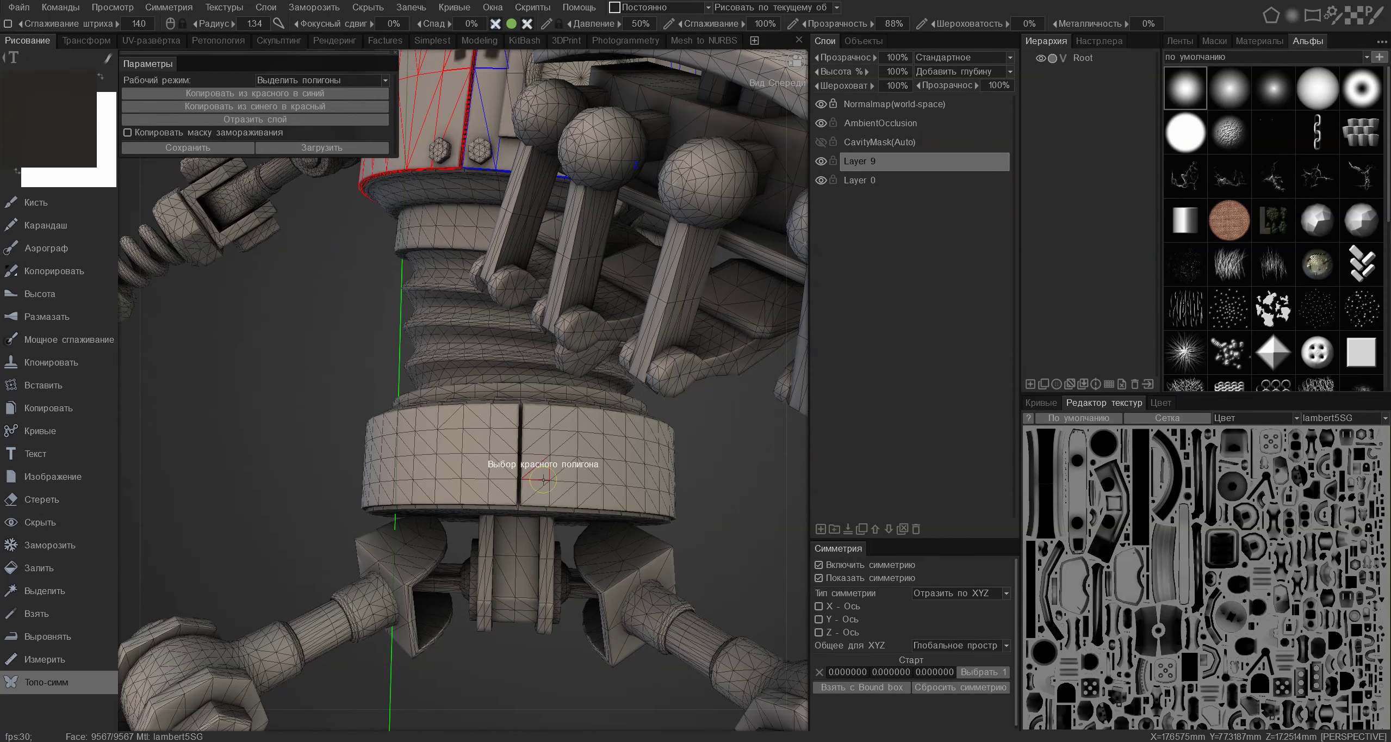
{"action": "right_click_drag", "start_coordinate": [552, 483], "coordinate": [586, 482], "text": "alt"}
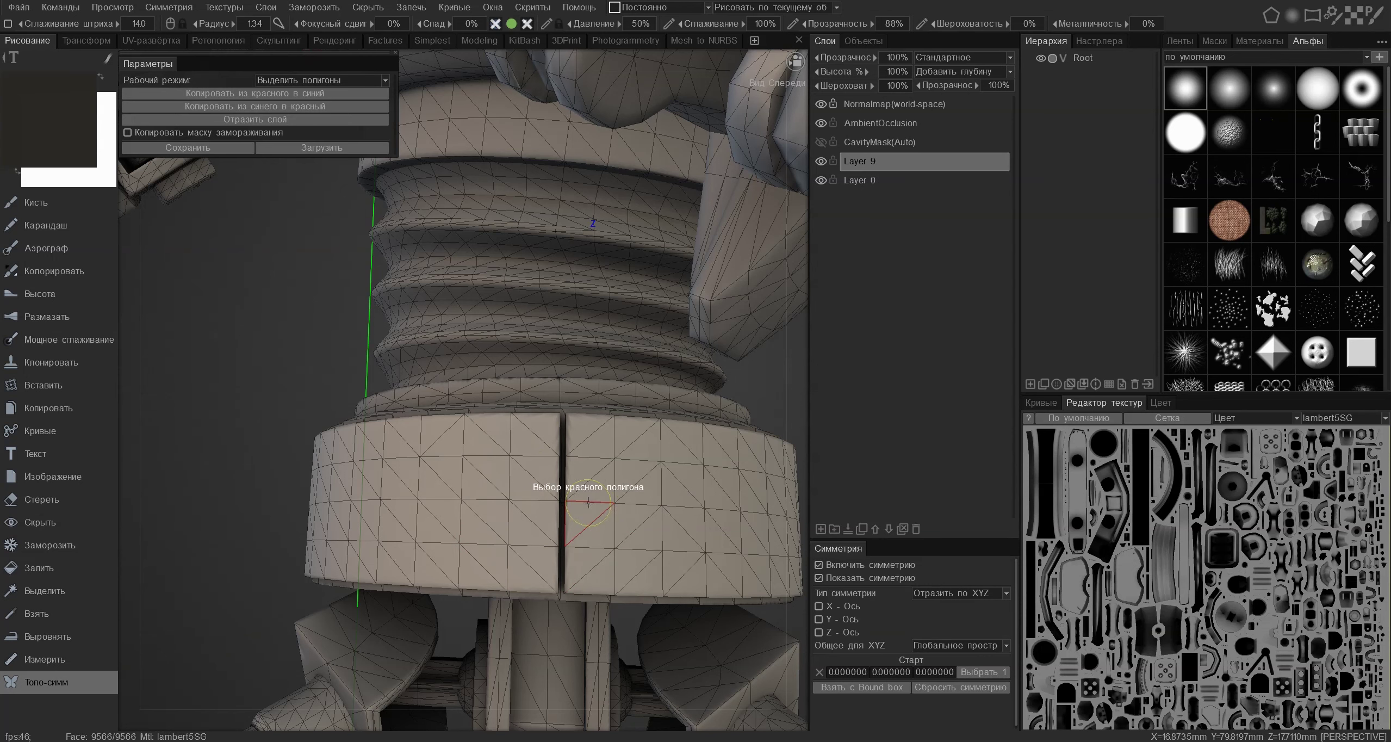
{"action": "left_click", "coordinate": [539, 472]}
{"action": "left_click", "coordinate": [581, 468]}
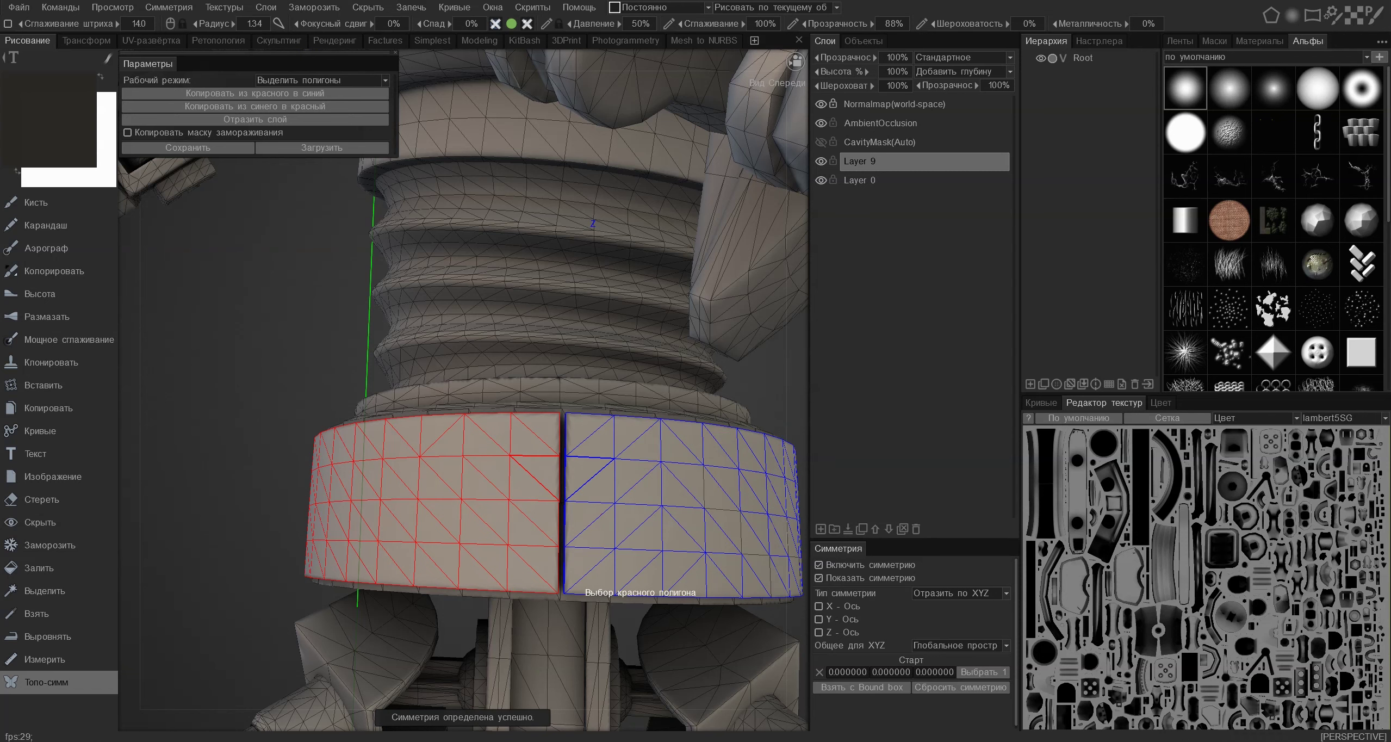
Paint a dark Brush square with radius 2.25 on the waist ring's red half, and copy the paint from red to blue.
{"action": "left_click", "coordinate": [36, 202]}
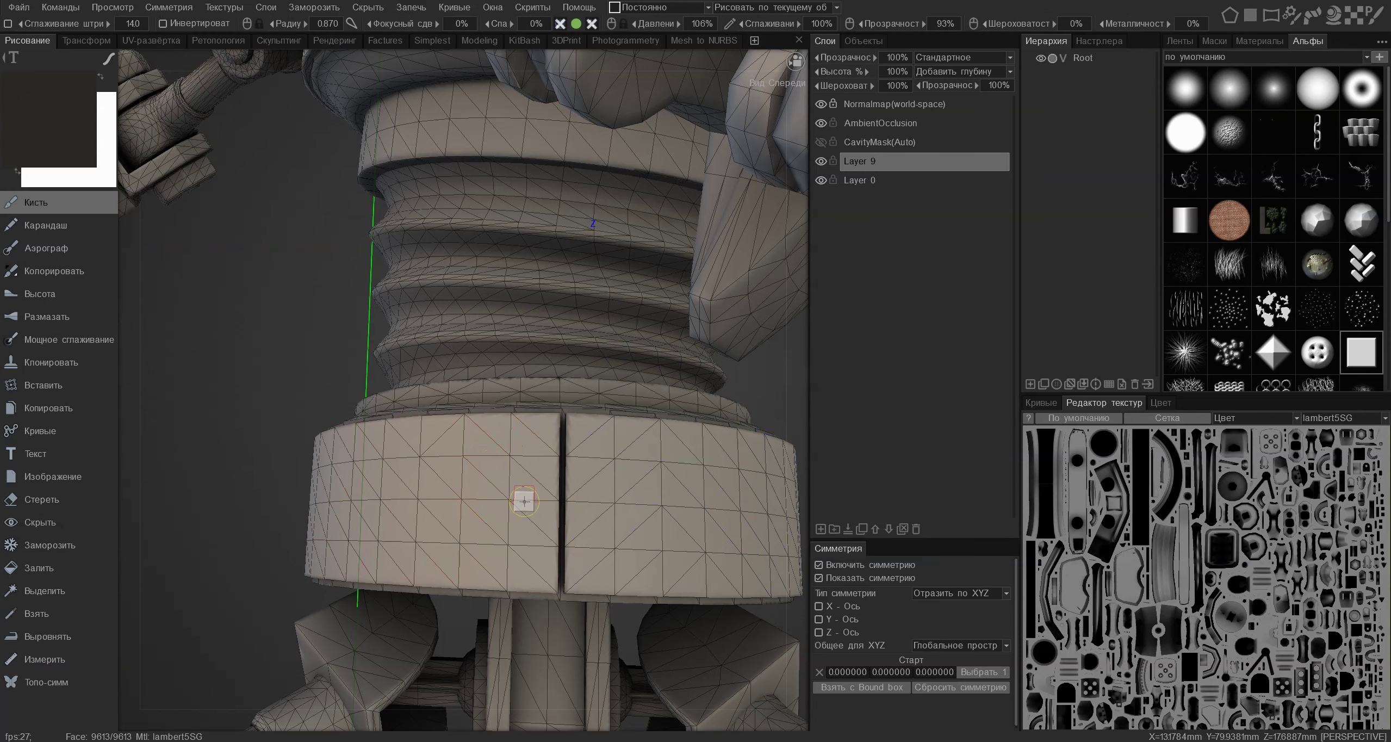
{"action": "left_click", "coordinate": [511, 509]}
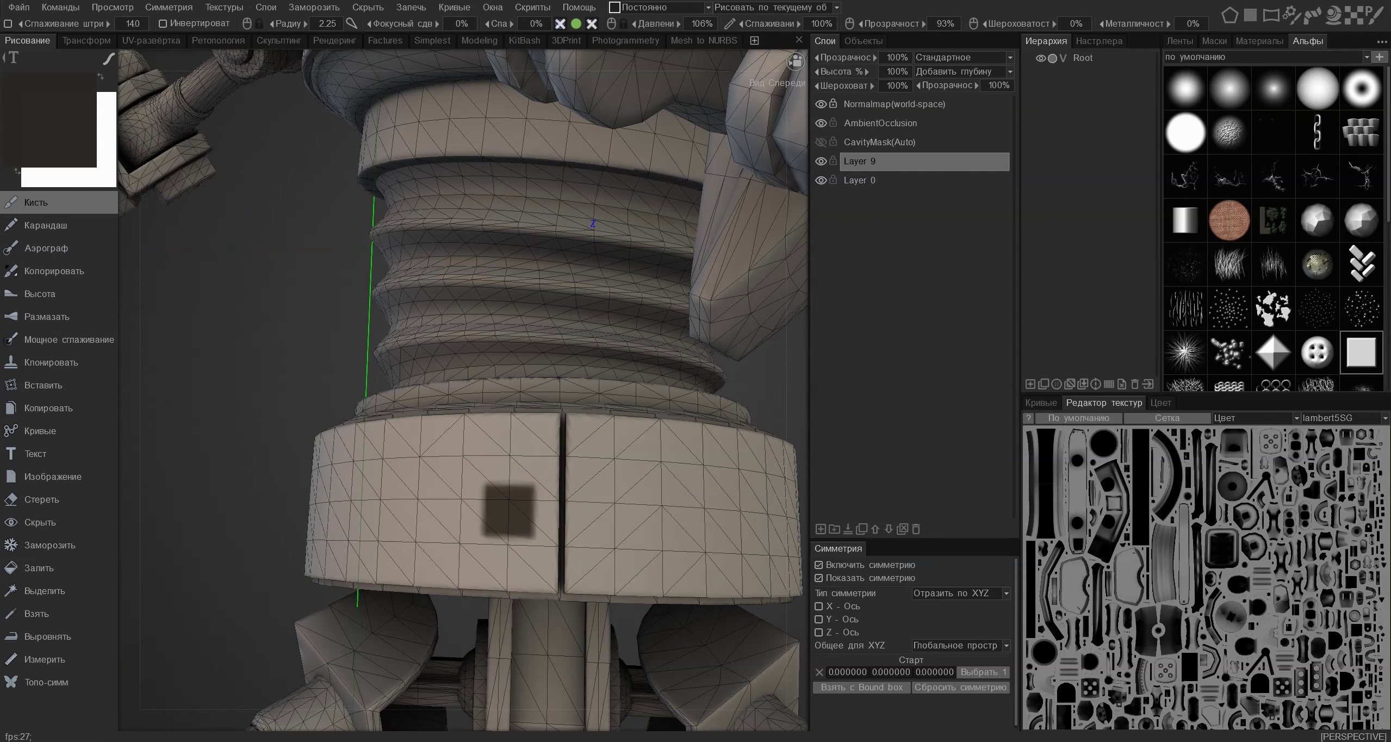
{"action": "left_click", "coordinate": [51, 680]}
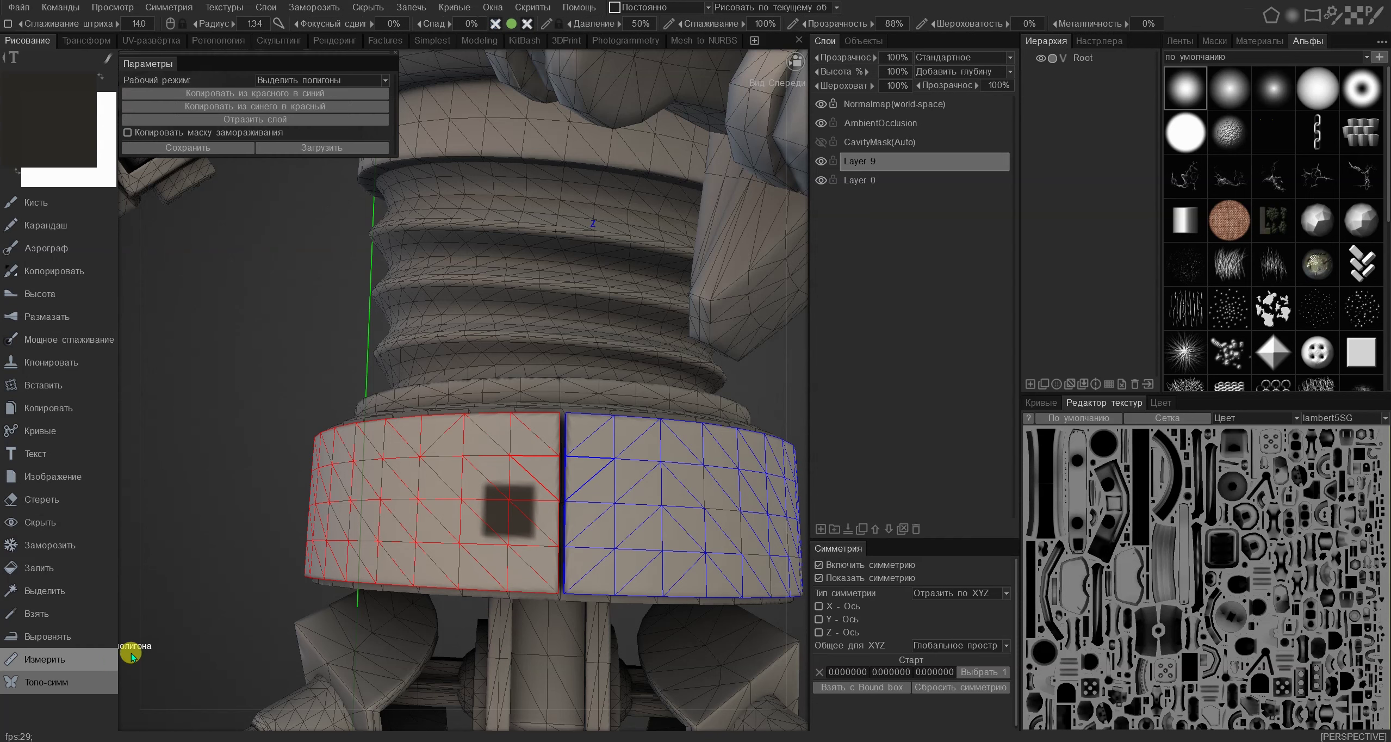
{"action": "left_click", "coordinate": [272, 96]}
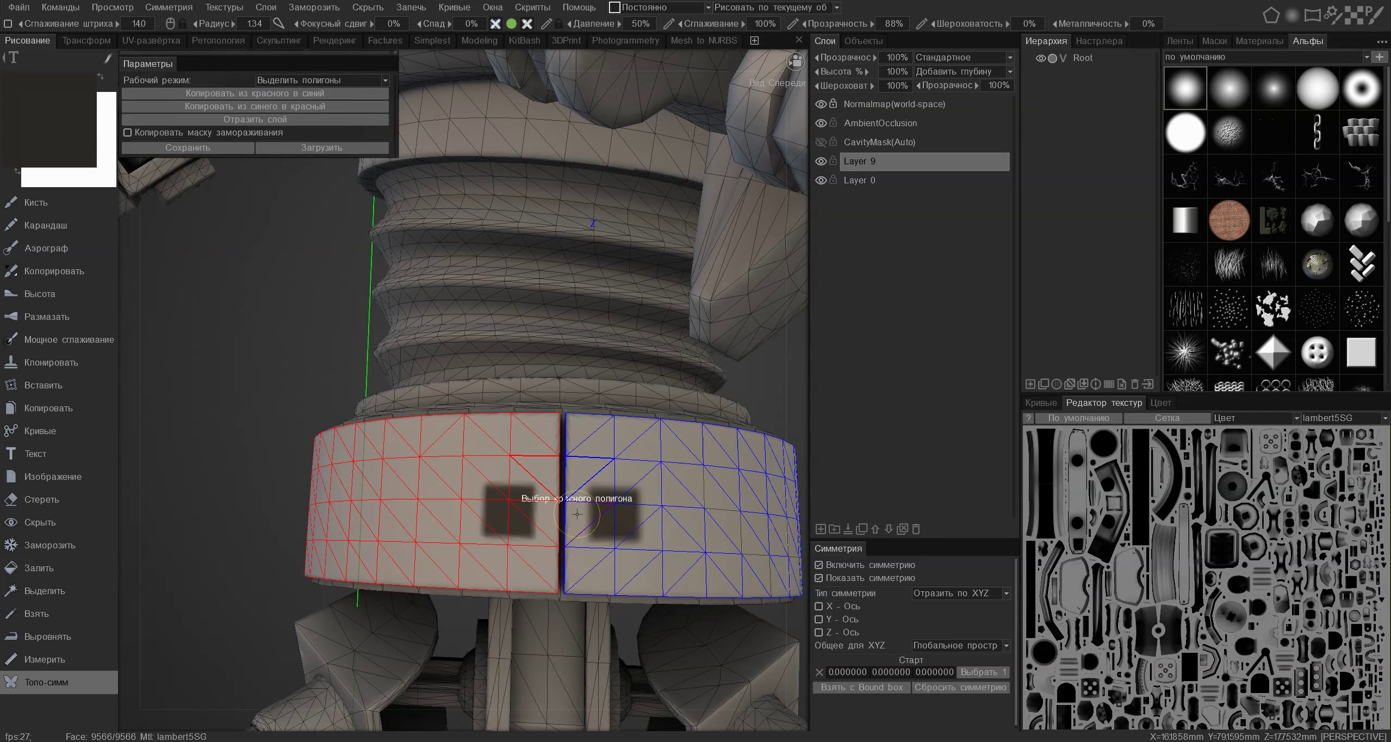
Examine the waist ring's mirrored halves in relation to the whole robot's pose from the front and from above.
{"action": "left_click_drag", "start_coordinate": [636, 517], "coordinate": [565, 503], "text": "alt"}
{"action": "right_click_drag", "start_coordinate": [565, 503], "coordinate": [435, 462], "text": "alt"}
{"action": "mouse_move", "coordinate": [435, 462]}
{"action": "left_mouse_down", "text": "alt"}
{"action": "mouse_move", "coordinate": [472, 456]}
{"action": "mouse_move", "coordinate": [452, 455]}
{"action": "left_mouse_up", "text": "alt"}
{"action": "left_click_drag", "start_coordinate": [430, 406], "coordinate": [544, 427], "text": "alt"}
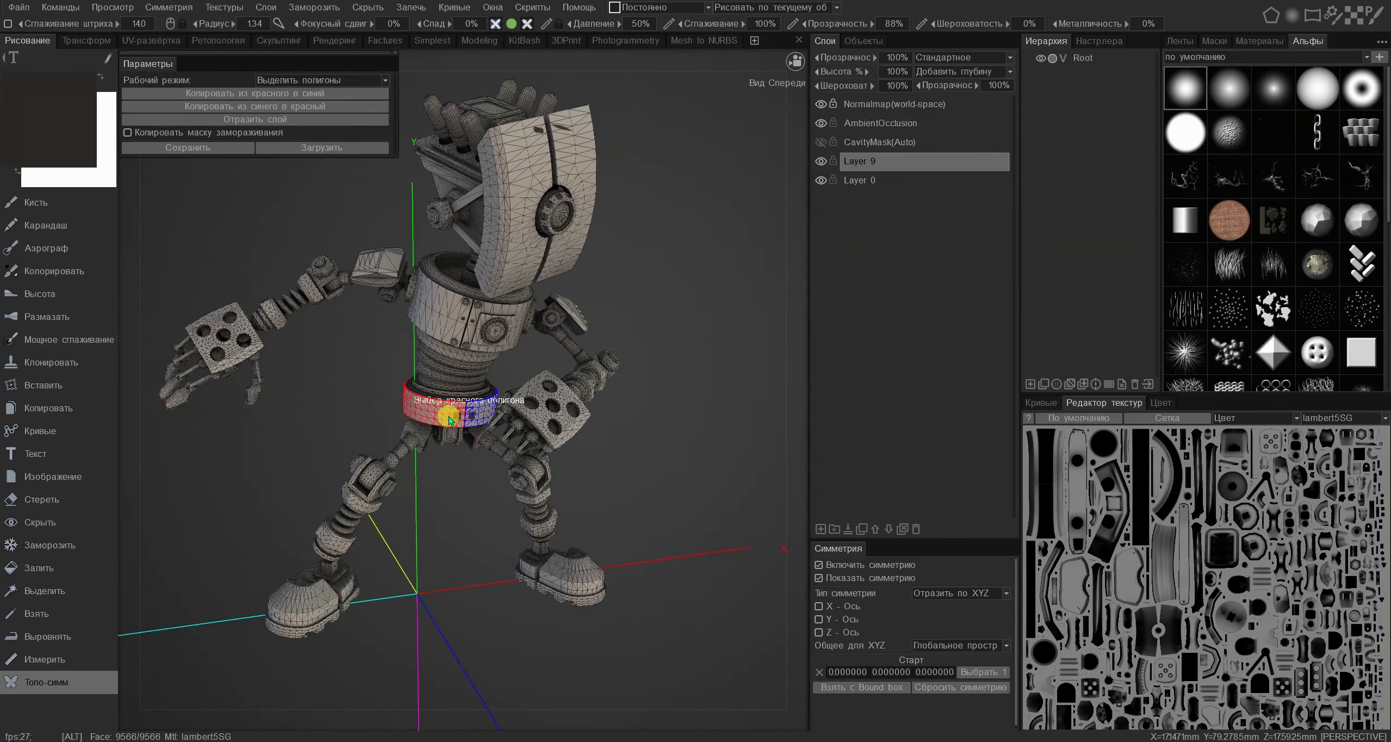
{"action": "scroll", "coordinate": [546, 437], "scroll_direction": "up", "scroll_amount": 5}
{"action": "scroll", "coordinate": [546, 436], "scroll_direction": "down", "scroll_amount": 2}
{"action": "scroll", "coordinate": [369, 462], "scroll_direction": "down", "scroll_amount": 5}
{"action": "left_click_drag", "start_coordinate": [351, 466], "coordinate": [454, 506], "text": "alt"}
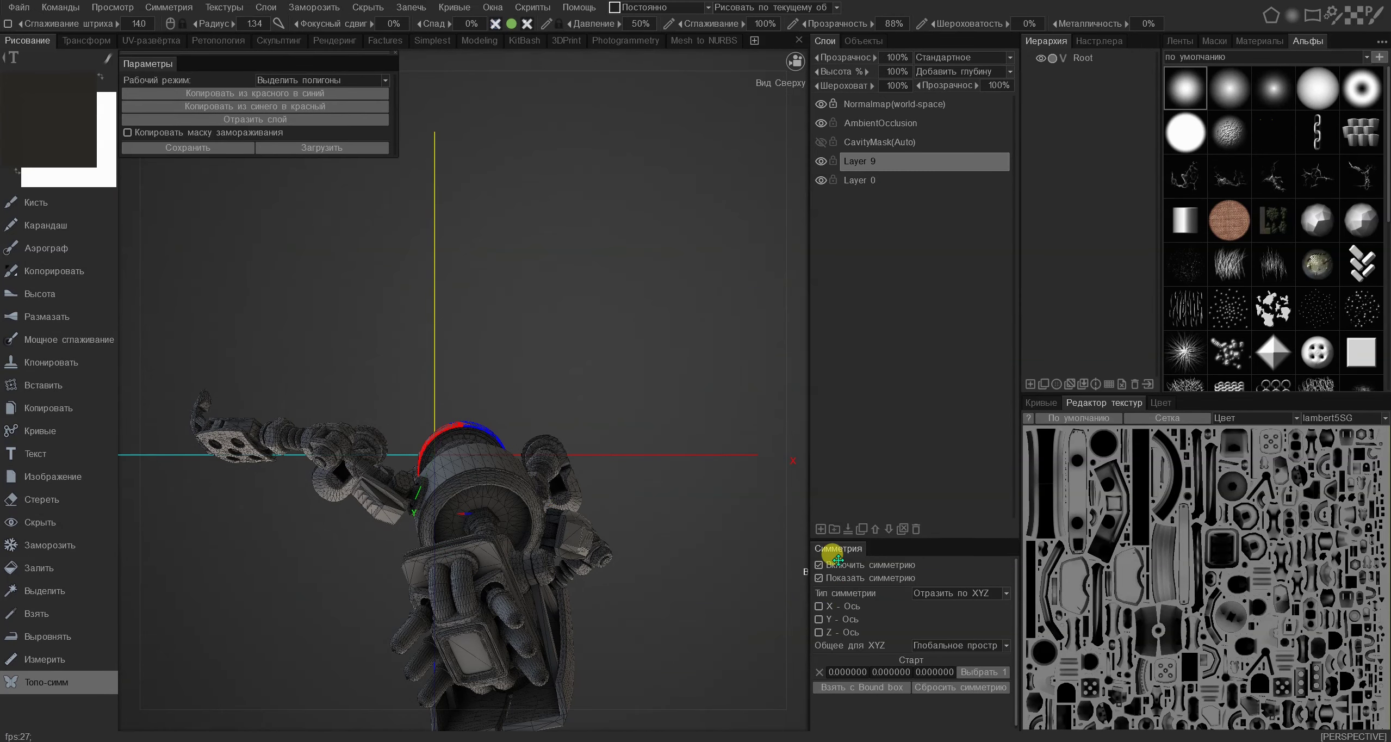
Enable X-axis mirror symmetry with its start point taken from the bounding box and its XYZ space set to manual control.
{"action": "left_click_drag", "start_coordinate": [606, 569], "coordinate": [522, 348], "text": "alt"}
{"action": "scroll", "coordinate": [482, 348], "scroll_direction": "up", "scroll_amount": 6}
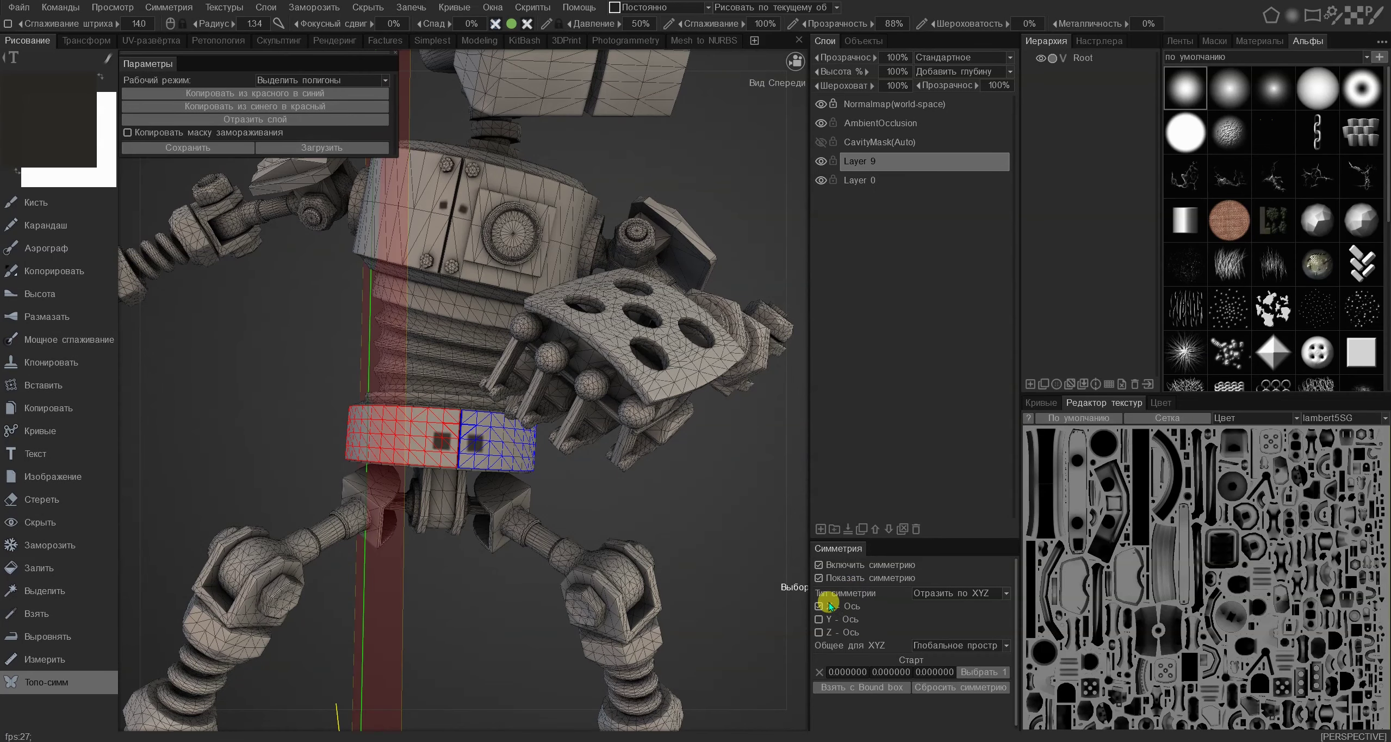
{"action": "left_click_drag", "start_coordinate": [522, 521], "coordinate": [445, 492], "text": "alt"}
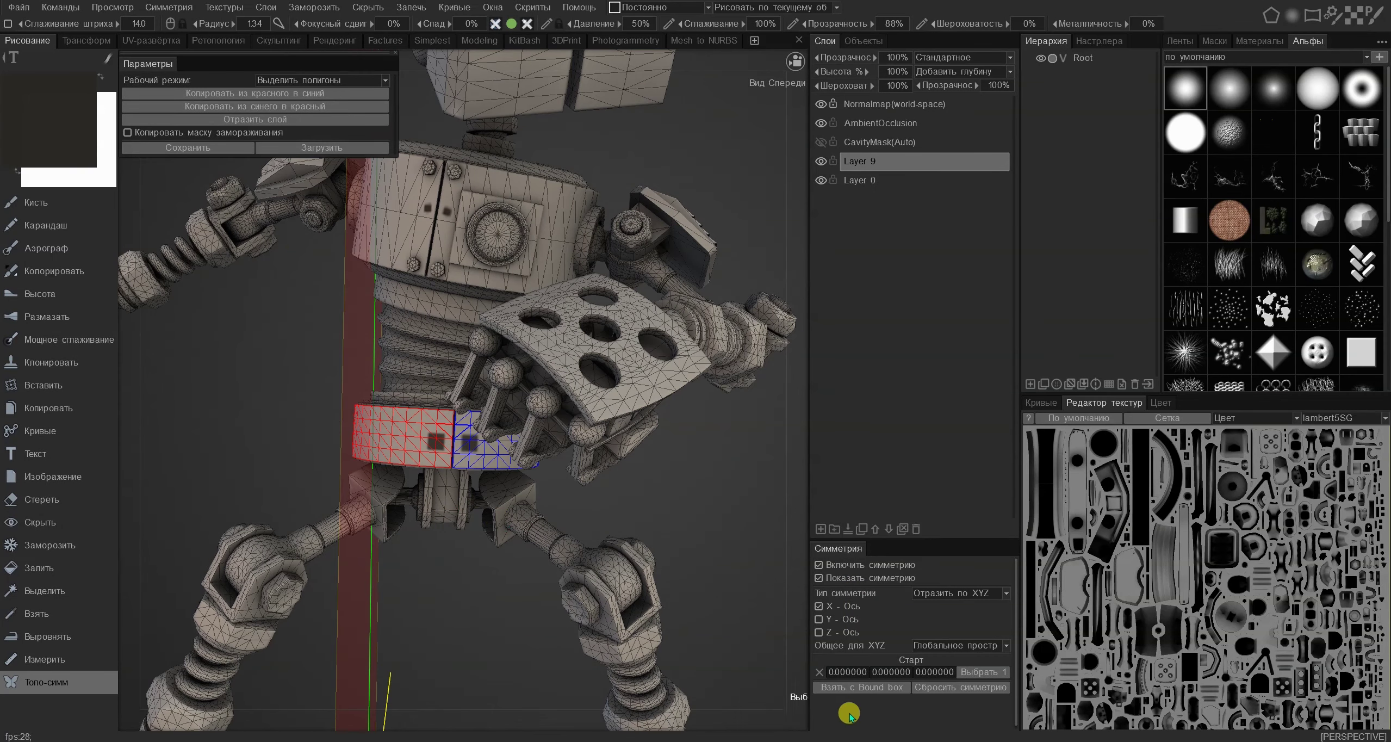
{"action": "left_click", "coordinate": [856, 688]}
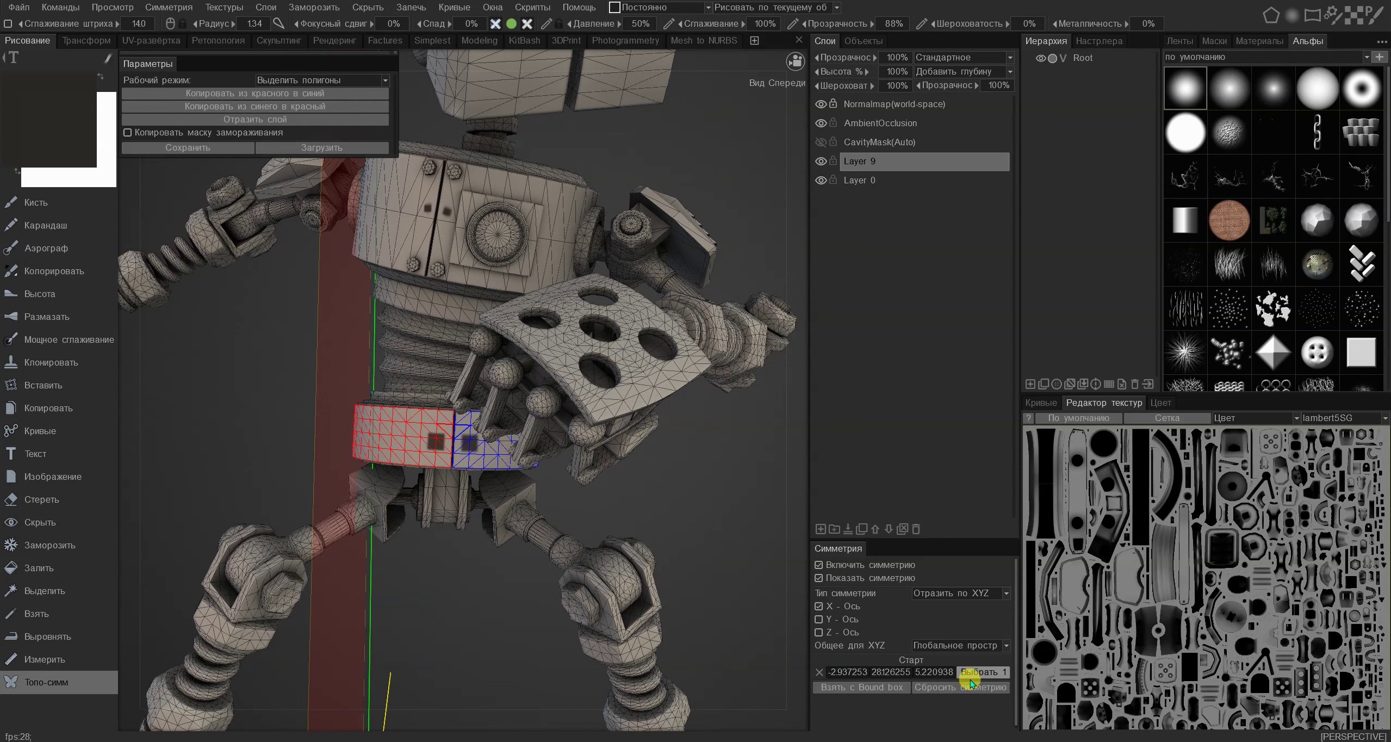
{"action": "left_click", "coordinate": [968, 646]}
{"action": "left_click", "coordinate": [954, 686]}
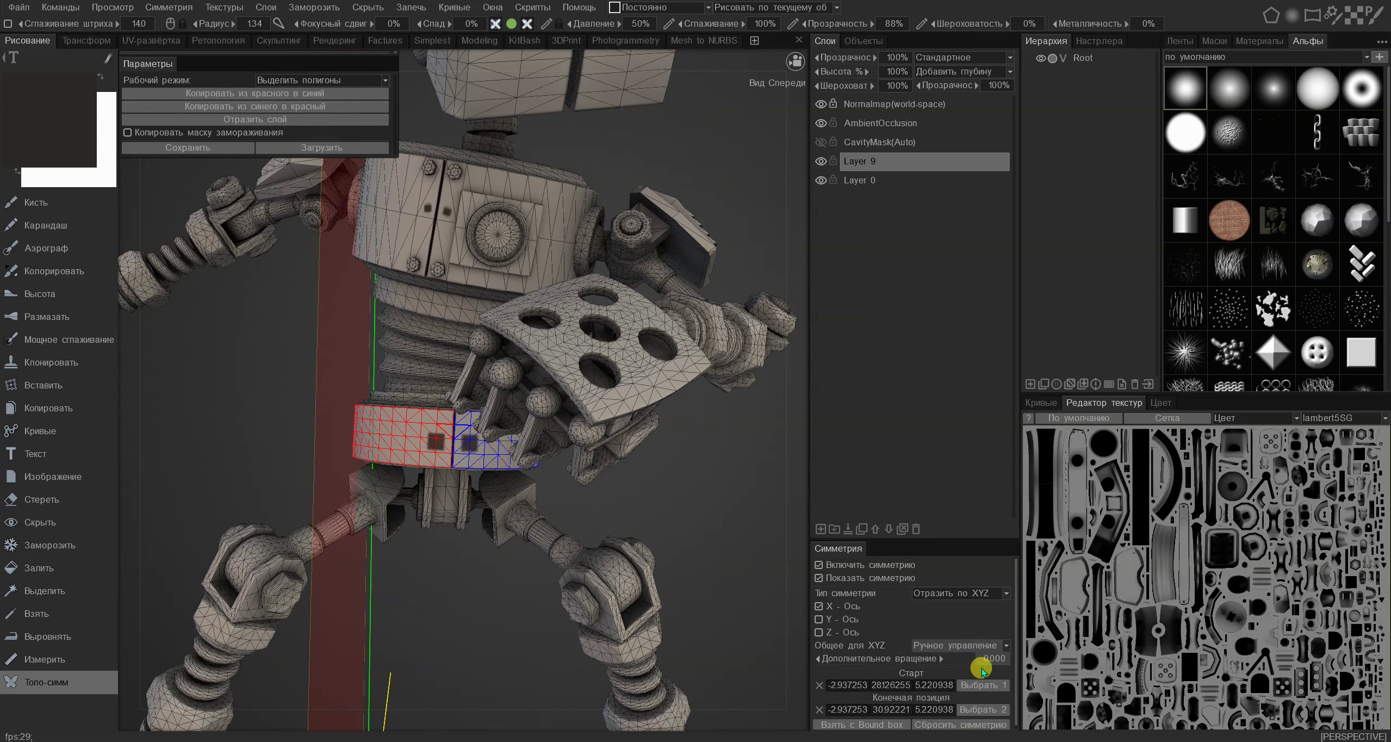
Pick the symmetry plane's start and end points along the waist ring's front slot, and try adjusting the additional rotation.
{"action": "left_click", "coordinate": [969, 687]}
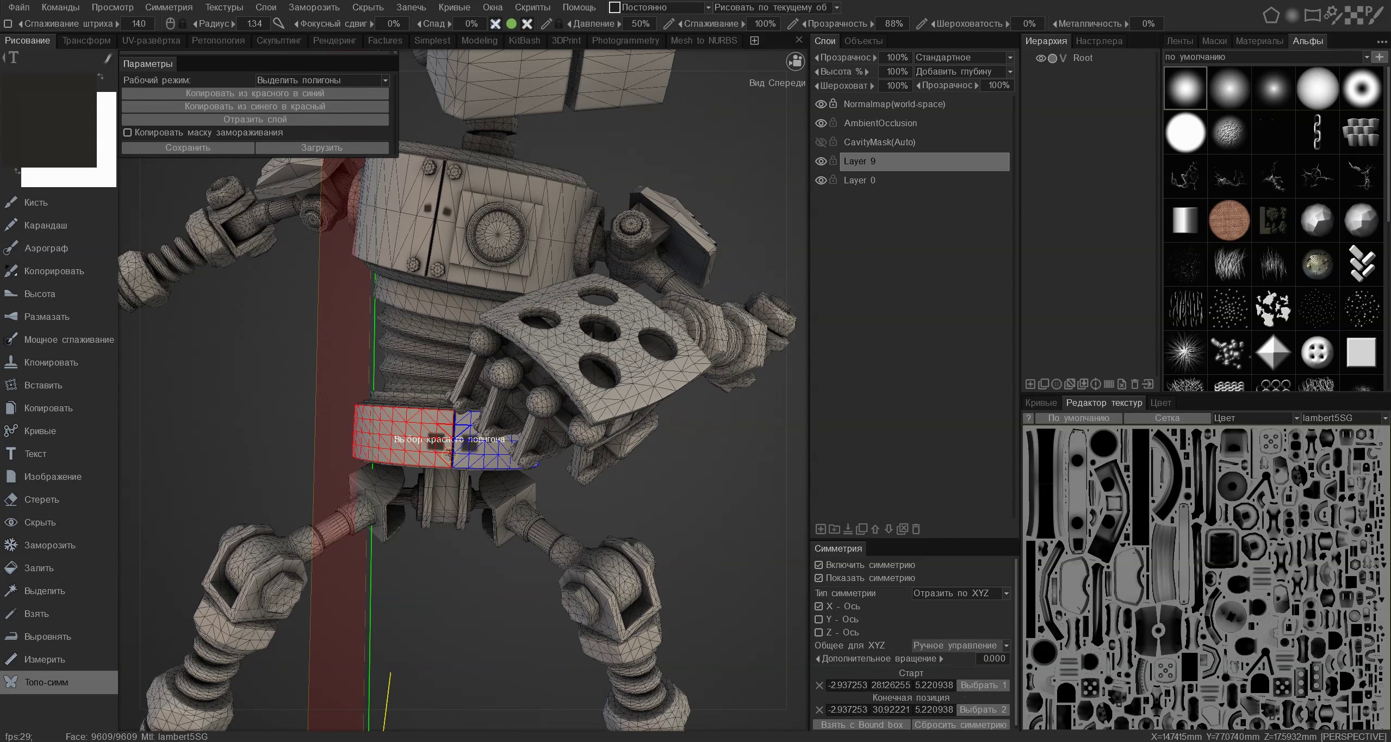
{"action": "left_click", "coordinate": [454, 415]}
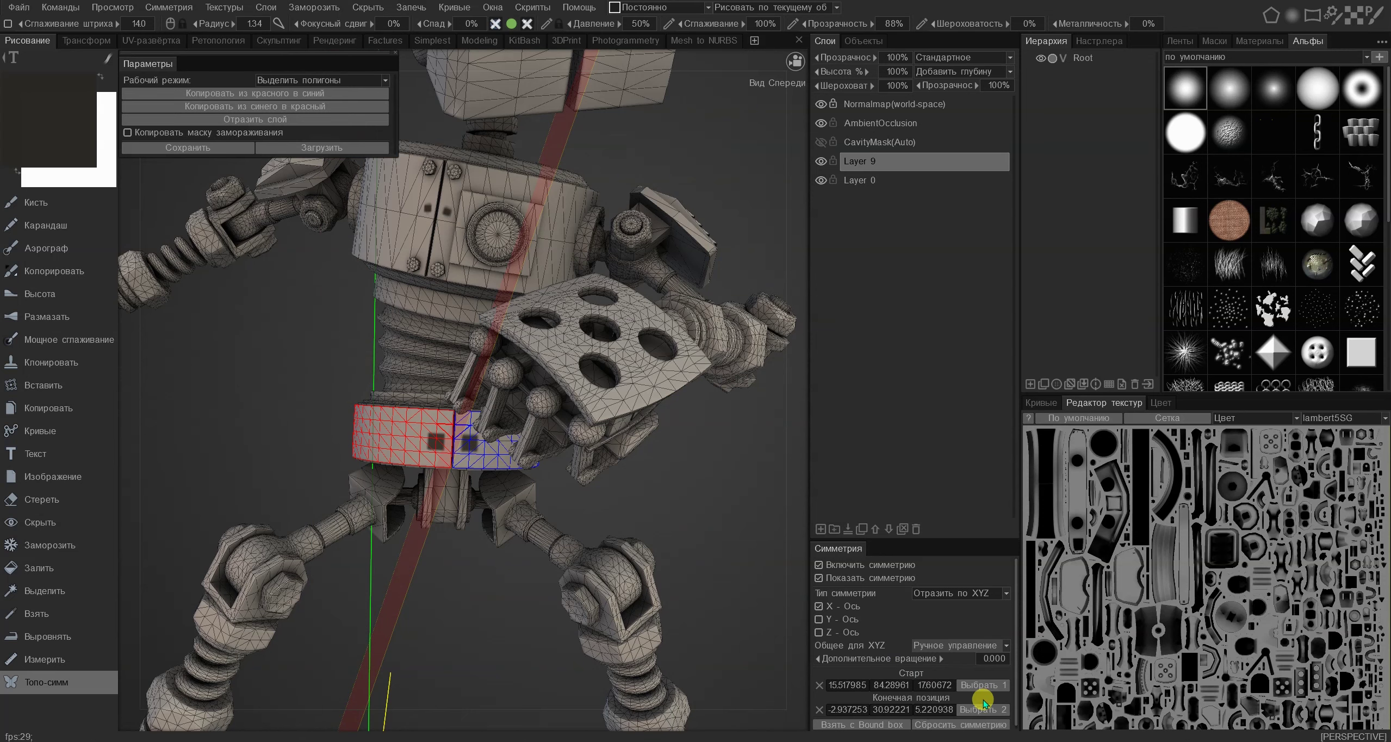
{"action": "left_click", "coordinate": [452, 461]}
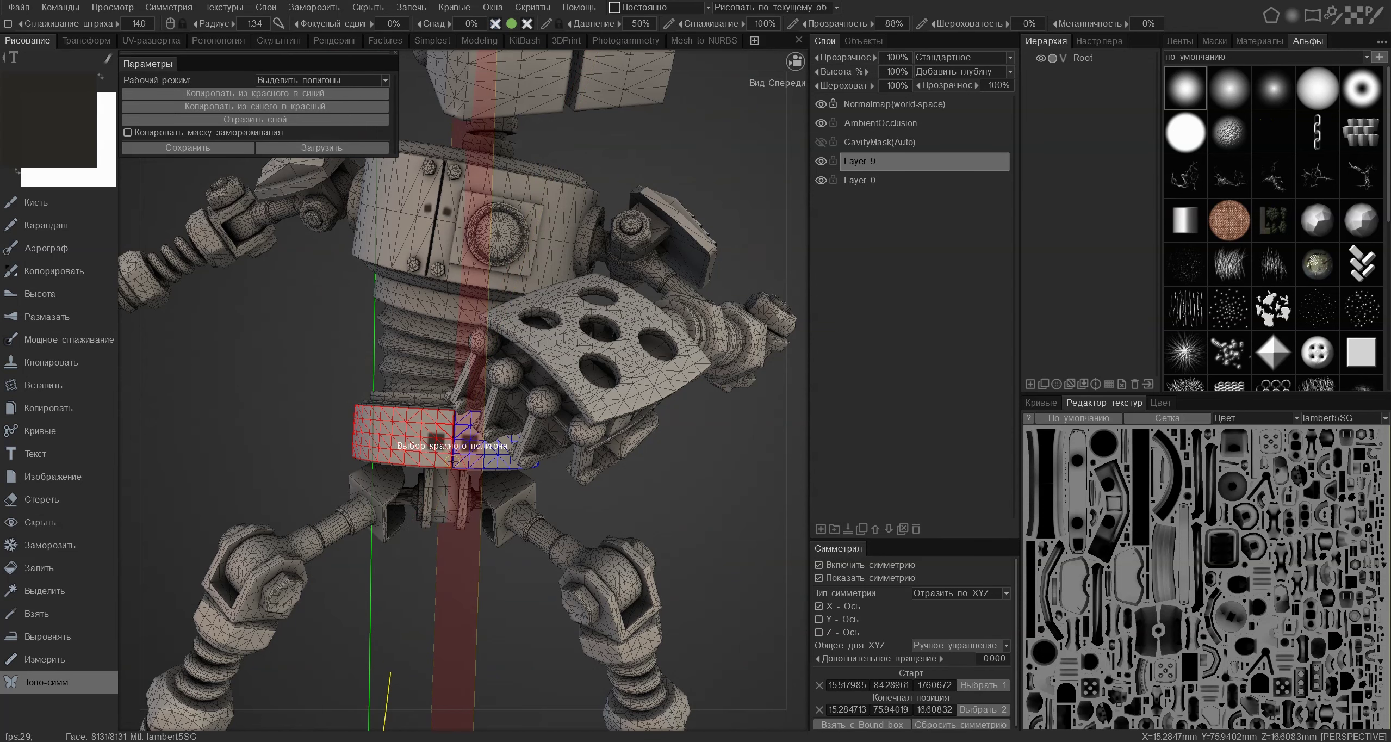
{"action": "left_click_drag", "start_coordinate": [934, 658], "coordinate": [949, 655]}
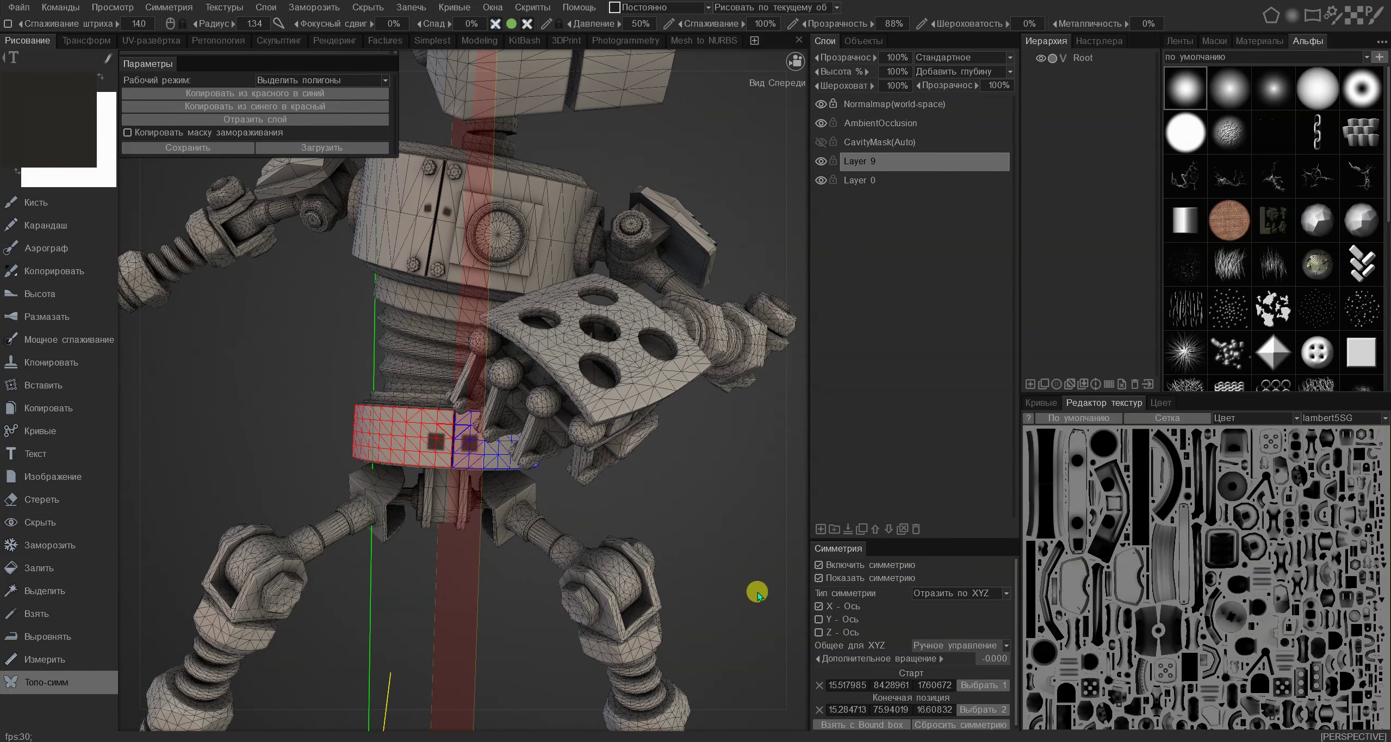
Turn off X-axis mirror symmetry and inspect the waist ring's red and blue halves on the posed robot.
{"action": "mouse_move", "coordinate": [453, 482]}
{"action": "right_mouse_down", "text": "alt"}
{"action": "mouse_move", "coordinate": [428, 456]}
{"action": "mouse_move", "coordinate": [251, 435]}
{"action": "mouse_move", "coordinate": [463, 502]}
{"action": "right_mouse_up", "text": "alt"}
{"action": "left_click_drag", "start_coordinate": [462, 503], "coordinate": [382, 407], "text": "alt"}
{"action": "left_click", "coordinate": [830, 608]}
{"action": "scroll", "coordinate": [363, 404], "scroll_direction": "up", "scroll_amount": 4}
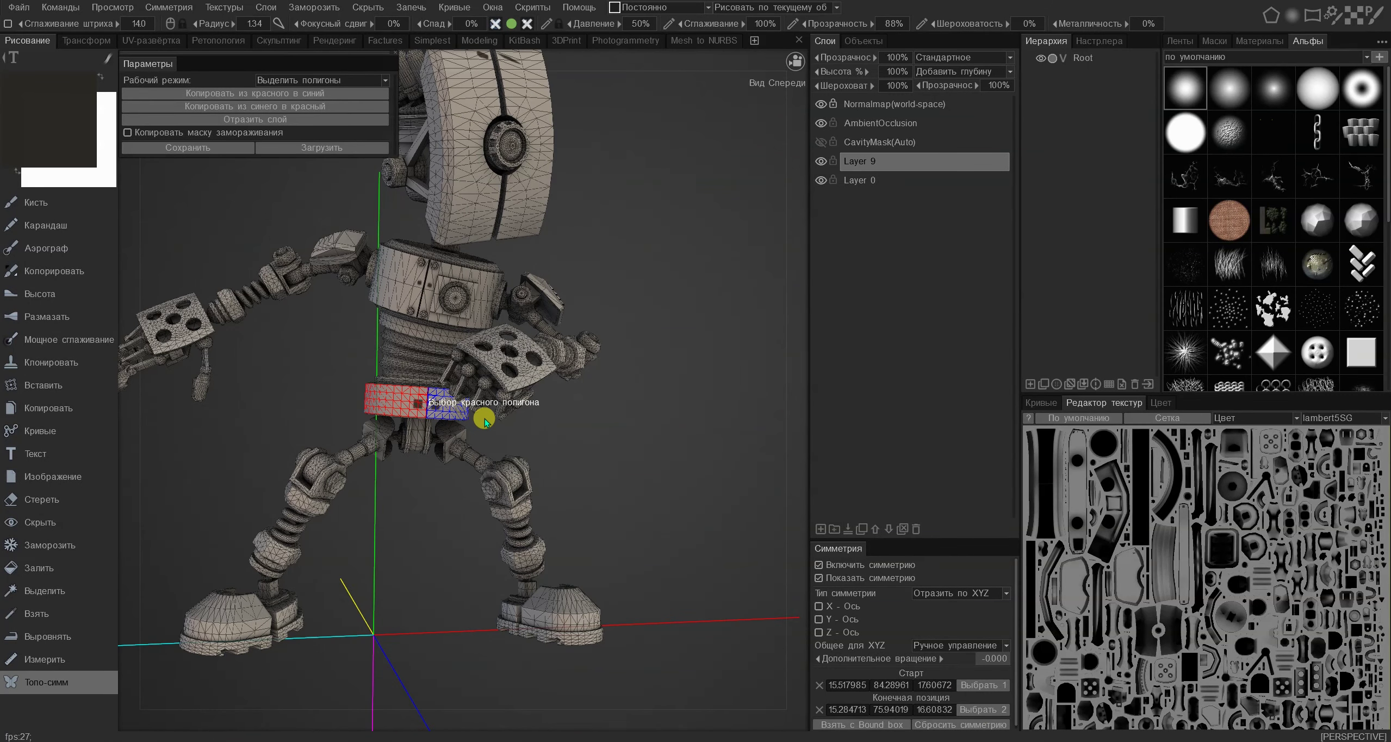
{"action": "mouse_move", "coordinate": [418, 405]}
{"action": "right_mouse_down", "text": "alt"}
{"action": "mouse_move", "coordinate": [410, 413]}
{"action": "mouse_move", "coordinate": [506, 451]}
{"action": "mouse_move", "coordinate": [415, 427]}
{"action": "right_mouse_up", "text": "alt"}
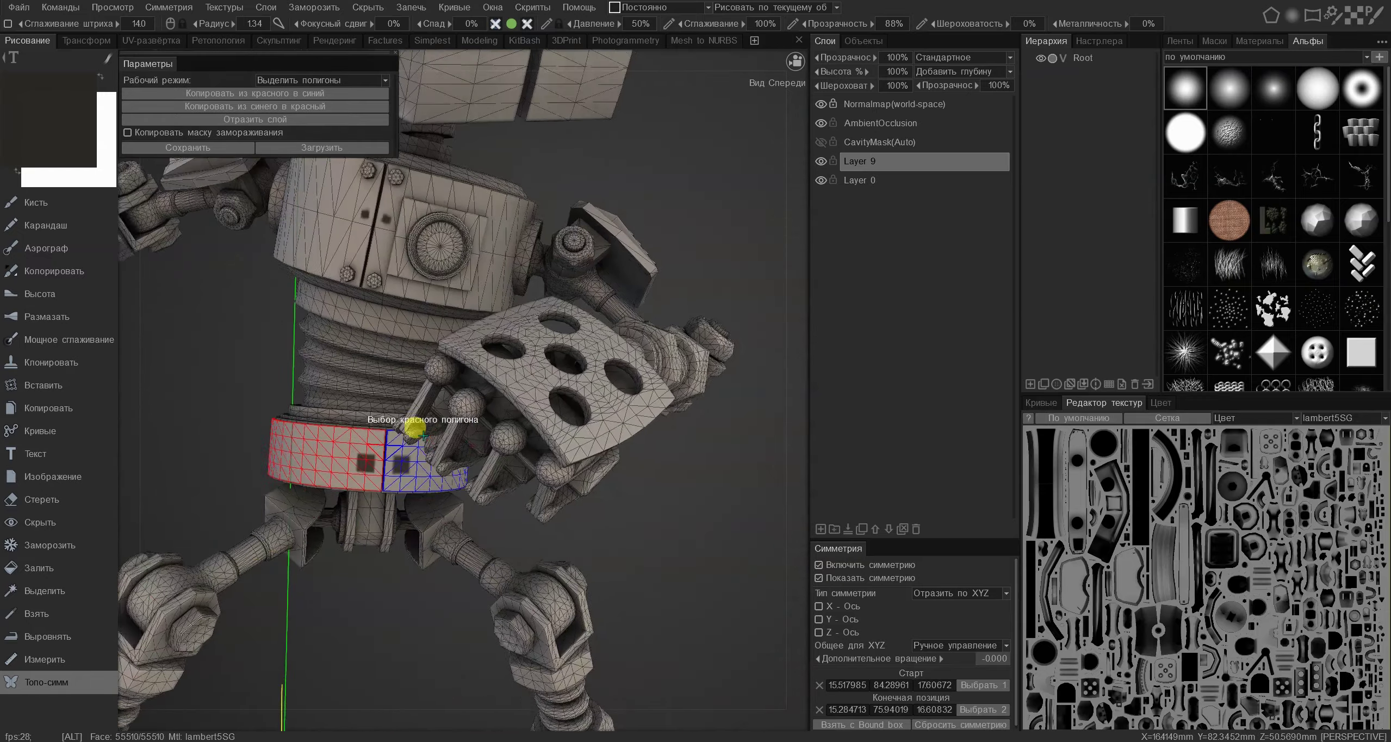
{"action": "middle_click_drag", "start_coordinate": [423, 436], "coordinate": [456, 477], "text": "alt"}
{"action": "mouse_move", "coordinate": [457, 477]}
{"action": "right_mouse_down", "text": "alt"}
{"action": "mouse_move", "coordinate": [482, 448]}
{"action": "mouse_move", "coordinate": [465, 453]}
{"action": "right_mouse_up", "text": "alt"}
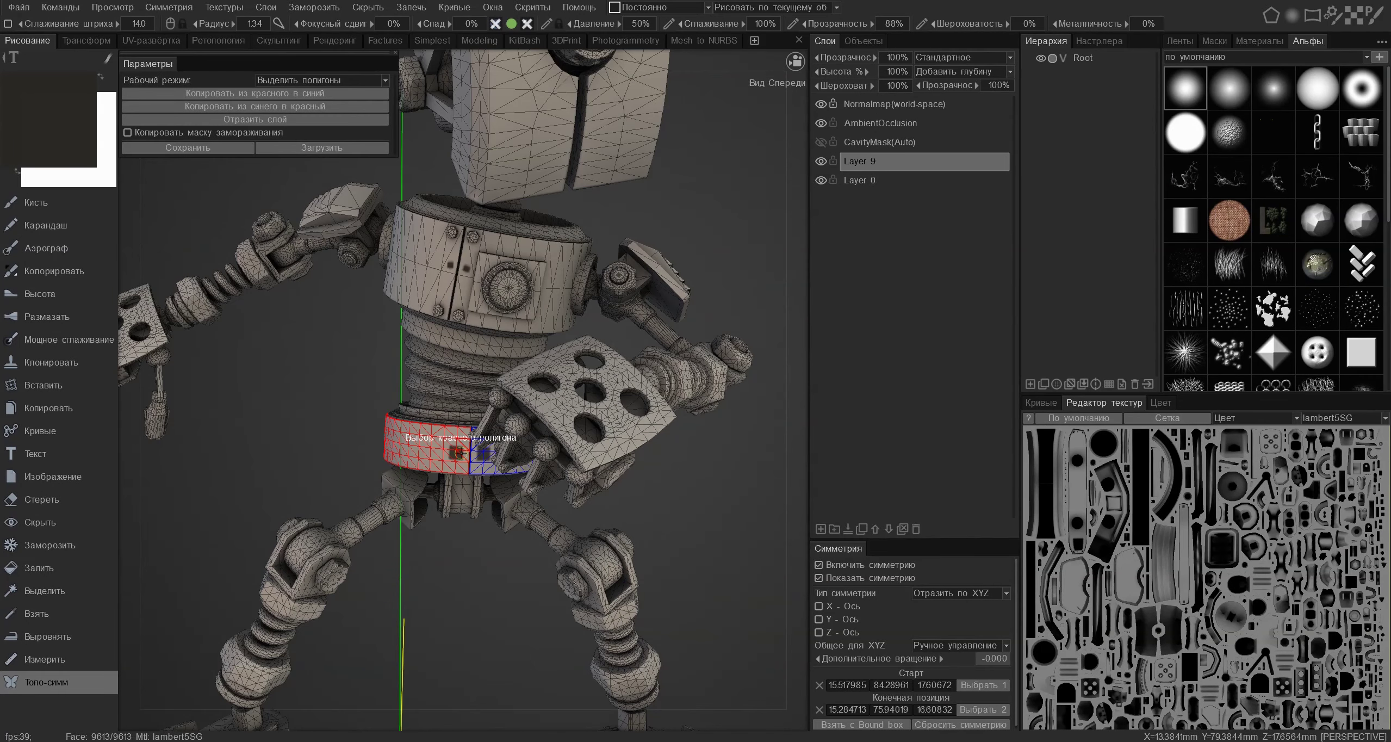